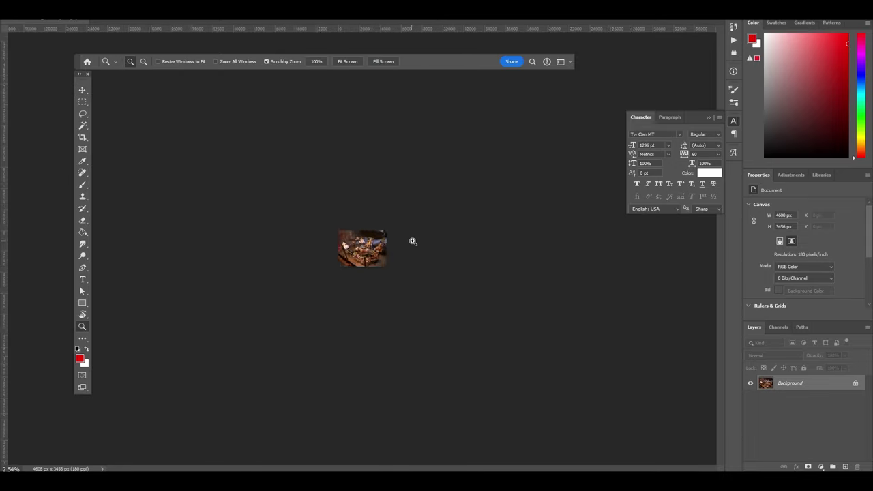
Zoom into the newly opened doll-room photo P1210708
mouse_move(413, 241)
left_mouse_down()
mouse_move(491, 231)
mouse_move(434, 134)
mouse_move(433, 154)
left_mouse_up()
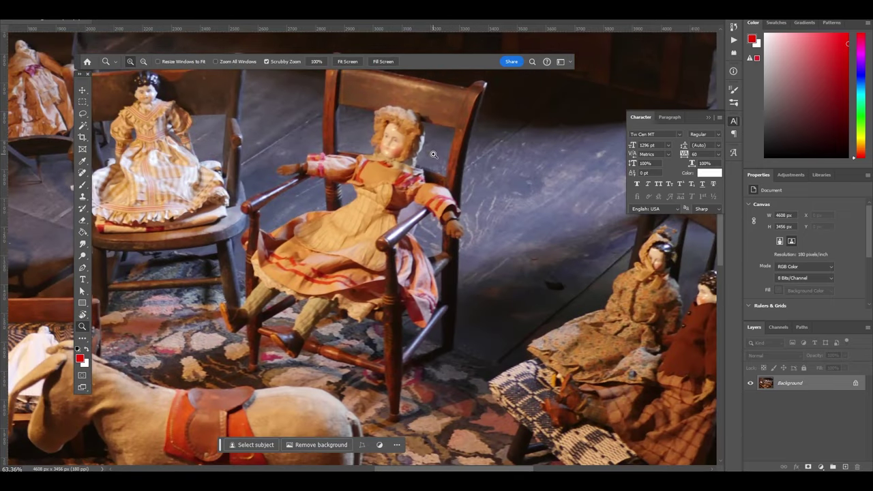
left_click(81, 90)
left_click_drag(102, 232, 447, 272)
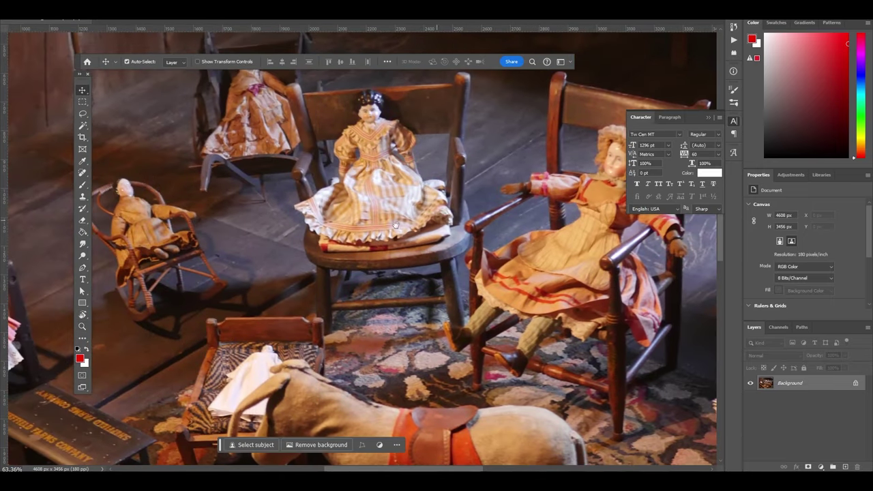
left_click_drag(311, 302, 455, 217)
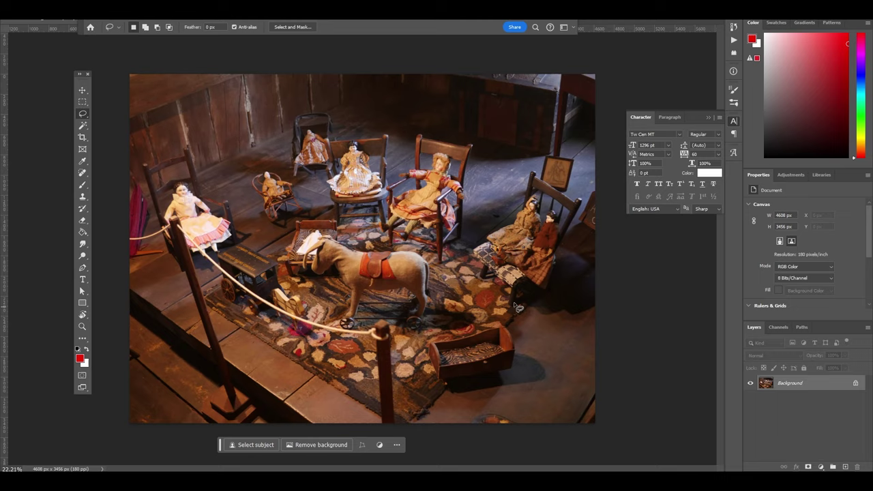
scroll(481, 179, "up", 3)
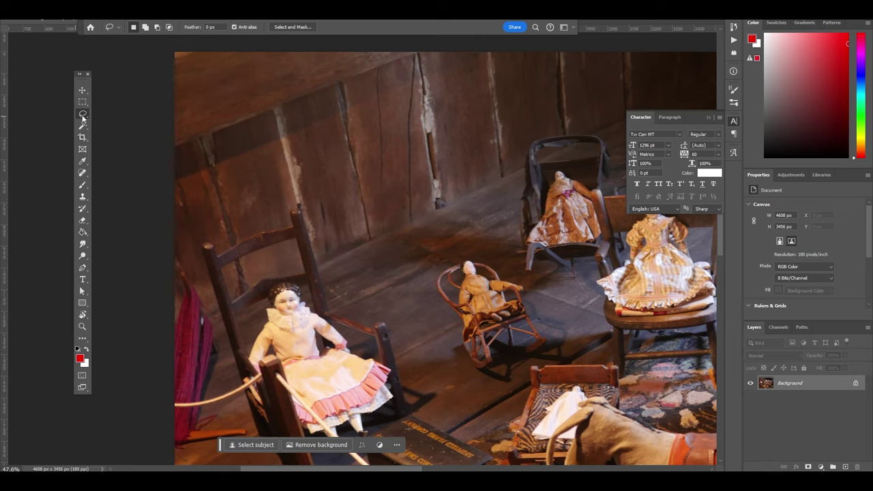
Outline the wooden back wall with the Polygonal Lasso
right_click(83, 116)
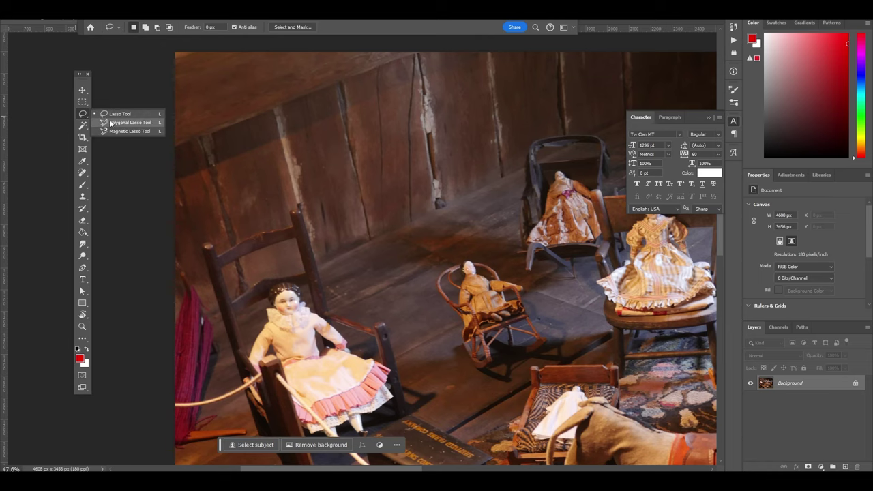
left_click(112, 123)
left_click(171, 332)
left_click(219, 310)
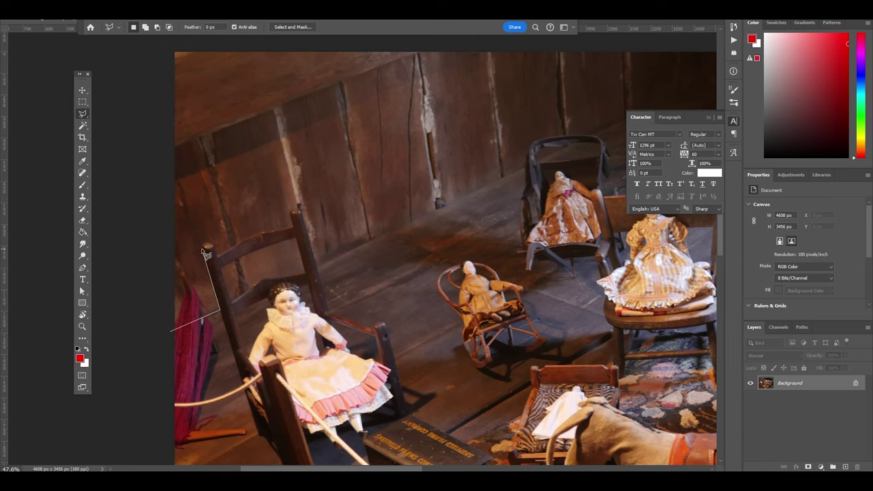
left_click(546, 158)
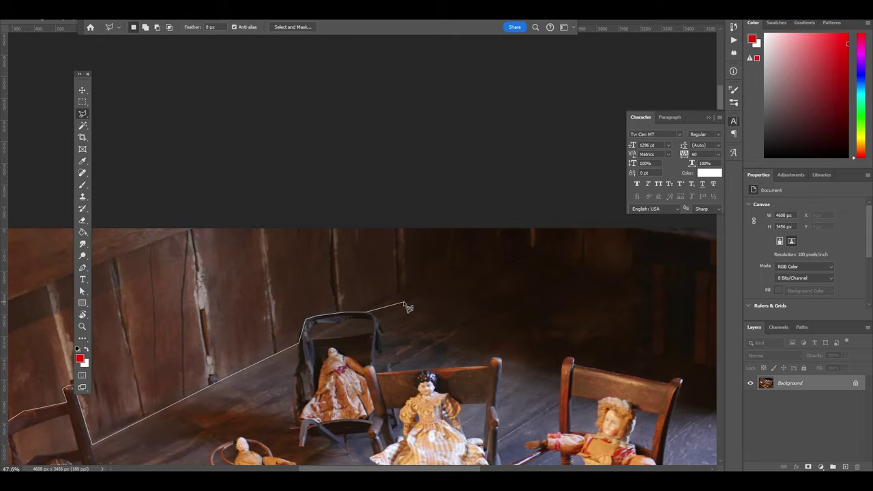
left_click(339, 277)
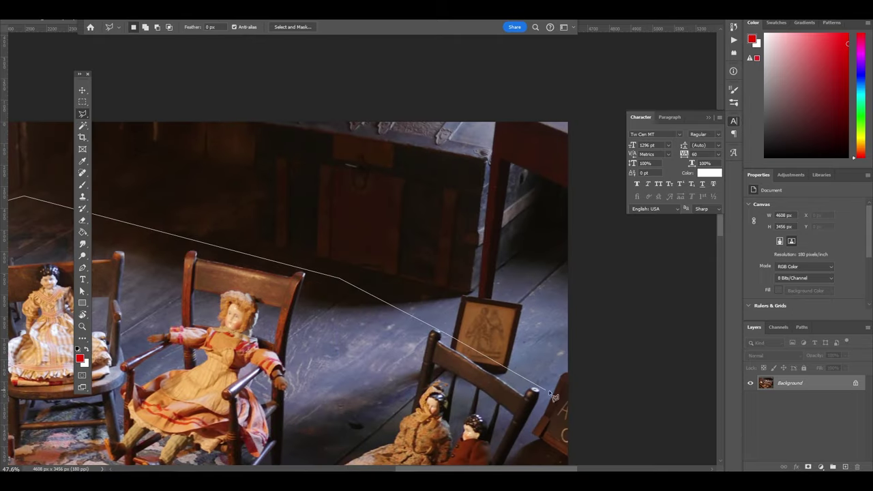
left_click(591, 430)
left_click(574, 71)
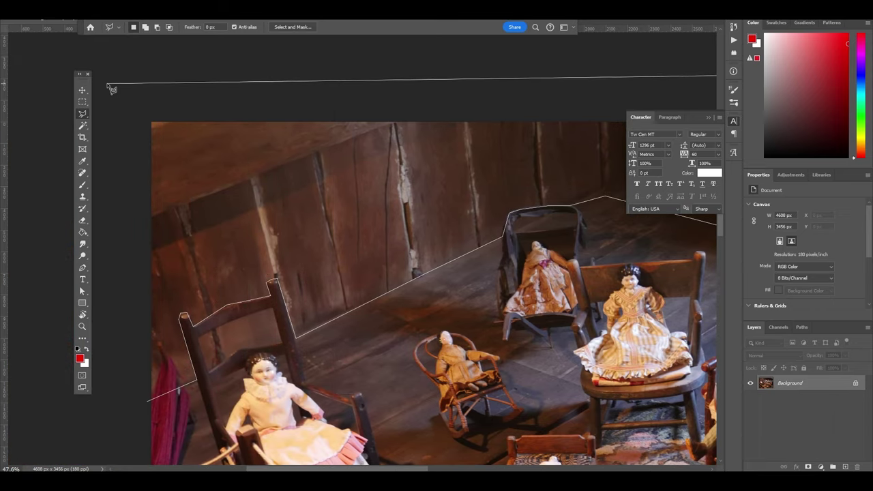
left_click(110, 80)
double_click(113, 132)
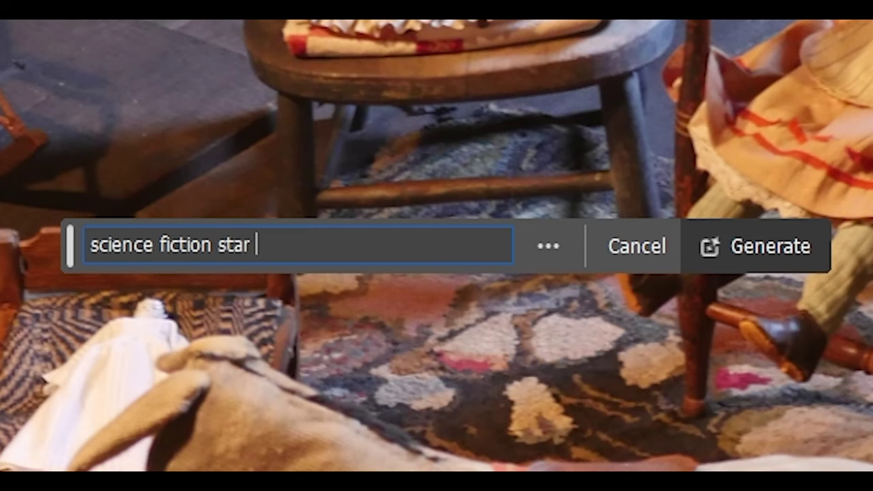
Generative Fill the wall with 'science fiction star trek wall, clean clear futuristic smooth', comparing variations against the original
type("trek wall, clean clear futuristic smooth")
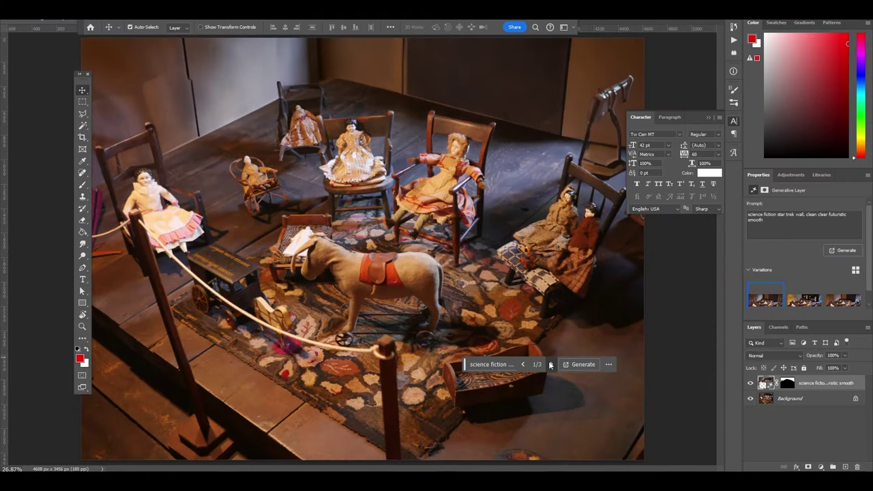
left_click(550, 365)
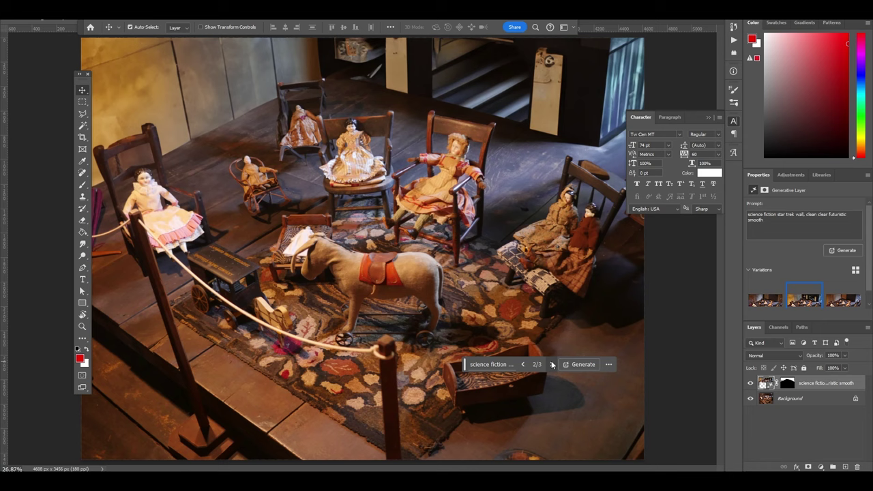
left_click(553, 365)
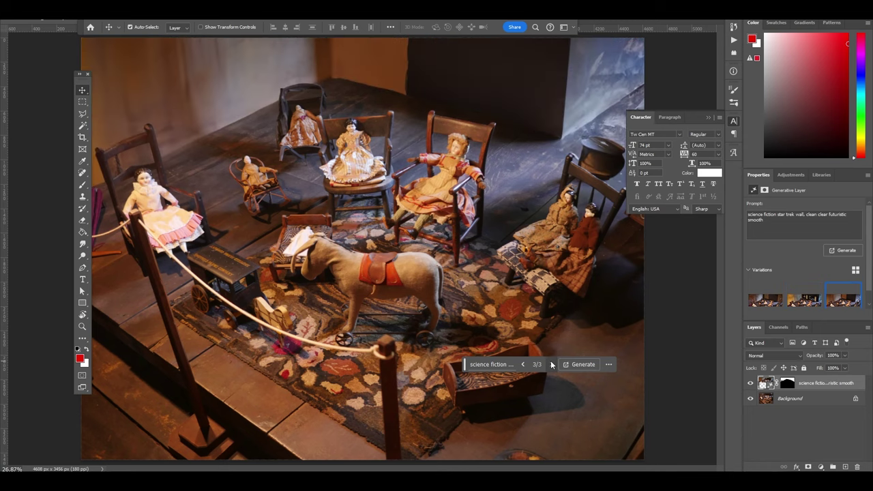
left_click(750, 383)
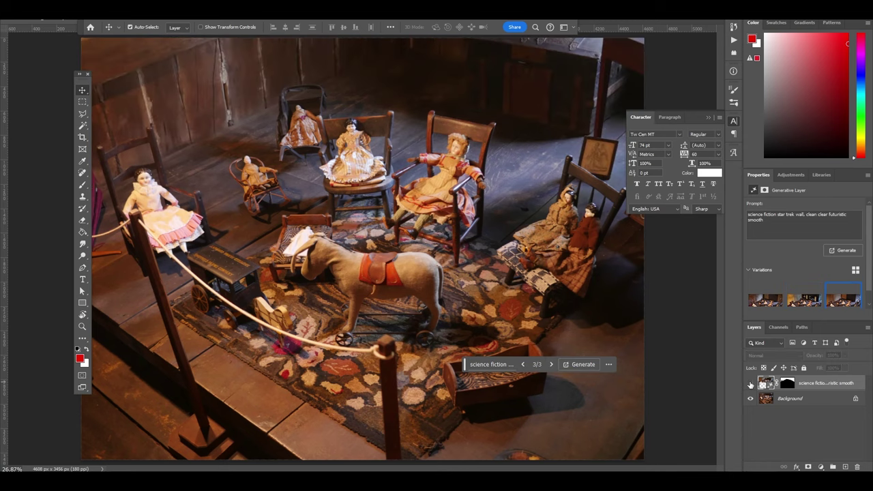
scroll(275, 261, "up", 10)
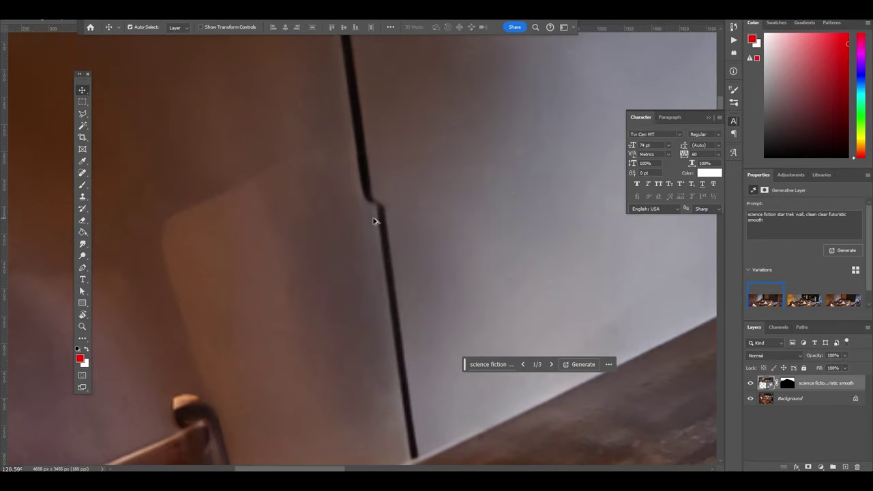
scroll(478, 307, "down", 10)
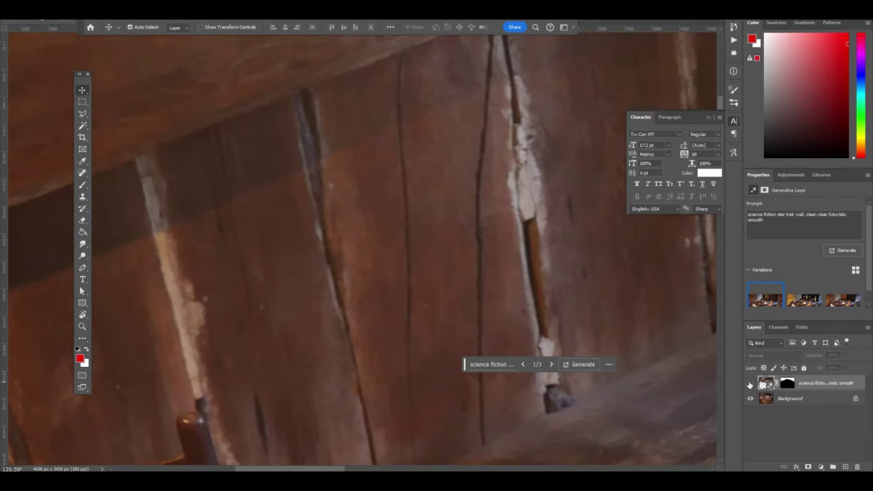
left_click(83, 113)
Select the rocking donkey's rear and generate 'cyborg donkey legs', previewing its variations
scroll(417, 296, "up", 2)
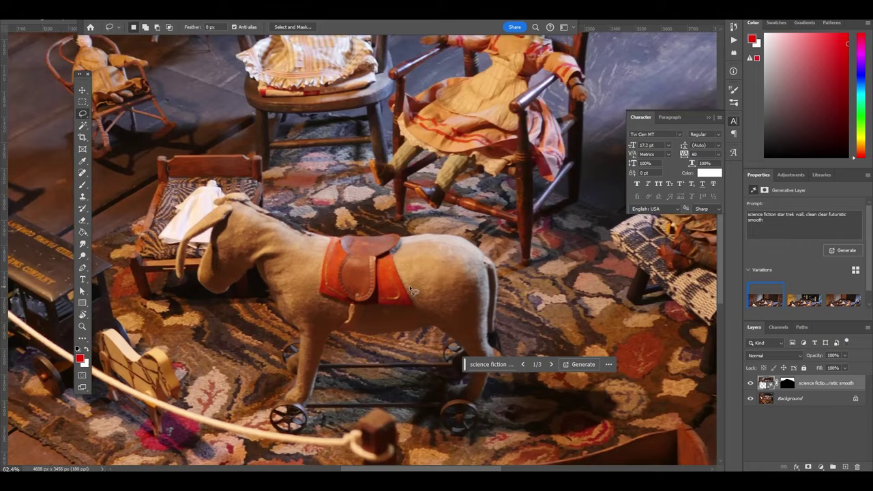
scroll(412, 260, "up", 1)
scroll(403, 201, "up", 2)
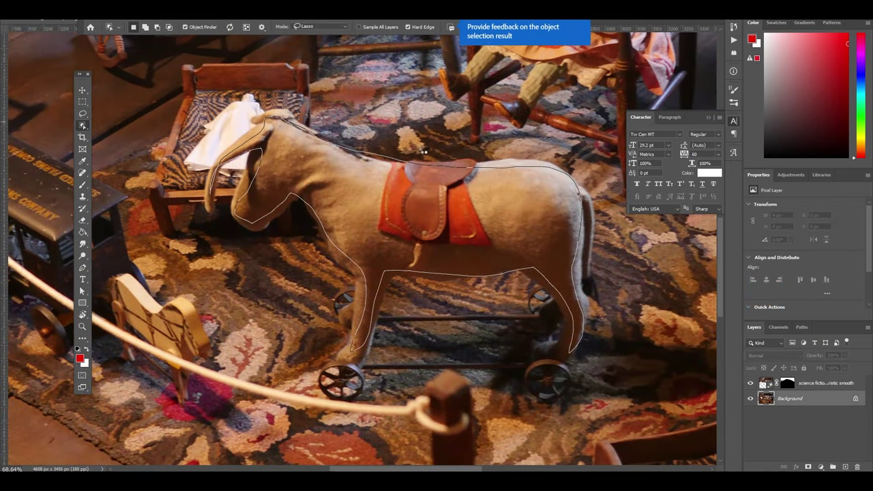
left_click_drag(424, 151, 415, 205)
type("cybor")
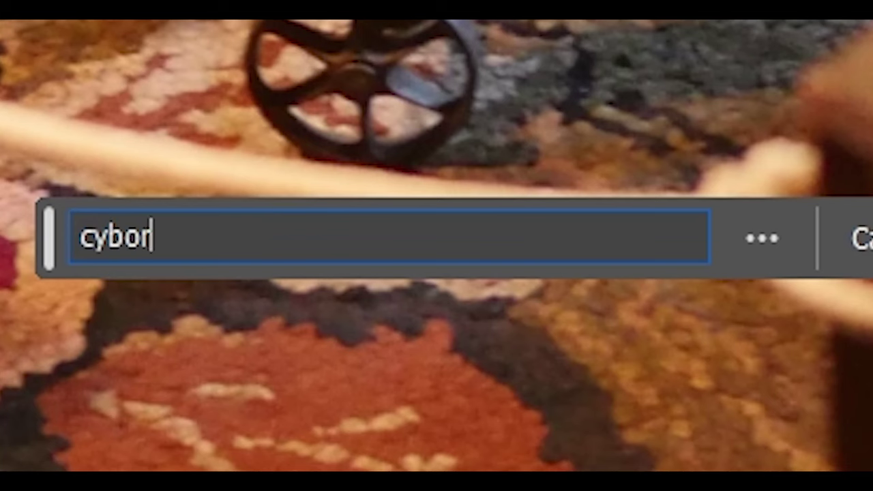
type("g donkey legs")
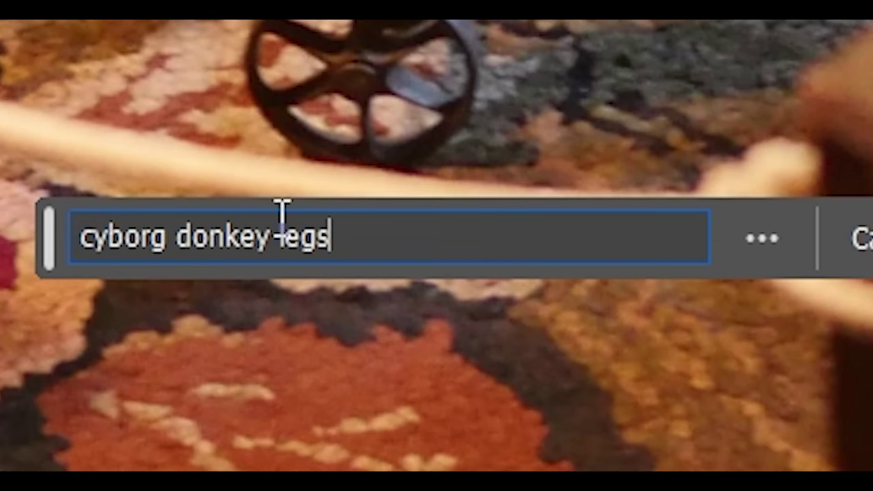
key("Return")
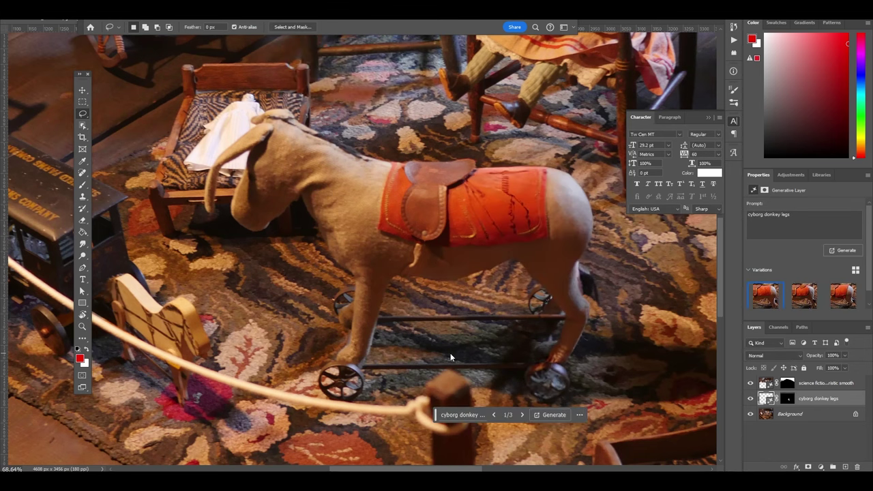
left_click(524, 418)
left_click(523, 414)
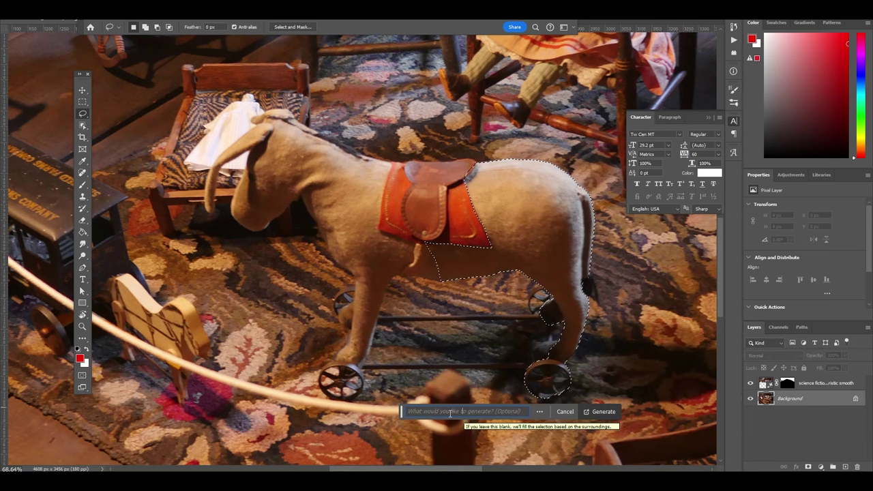
Regenerate the hindquarters as 'robot skeleton' and keep the first of three variations
type("robot")
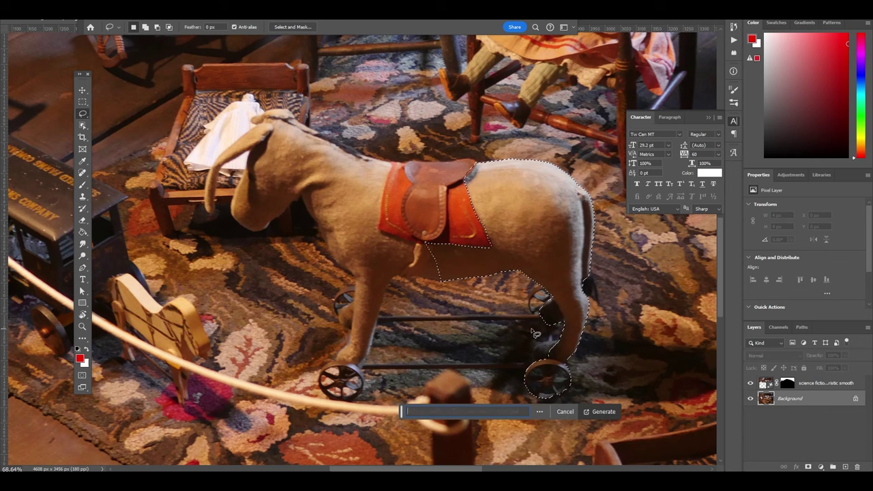
type(" skeleton")
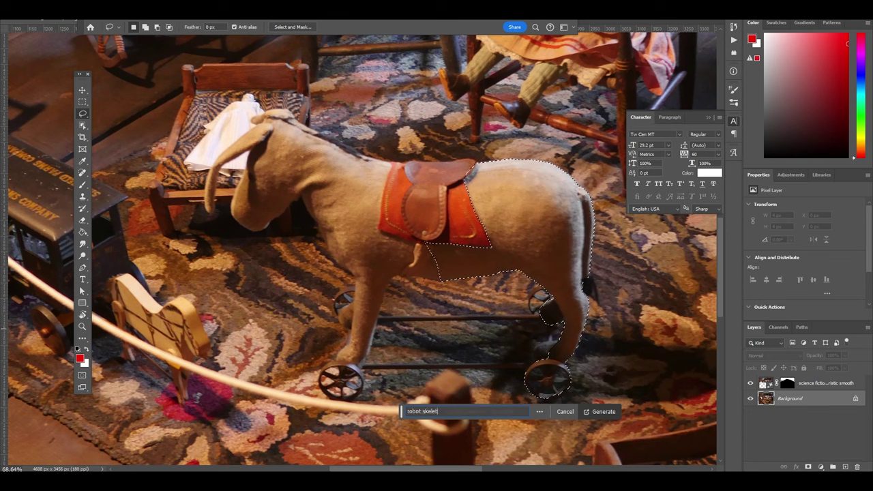
key("Return")
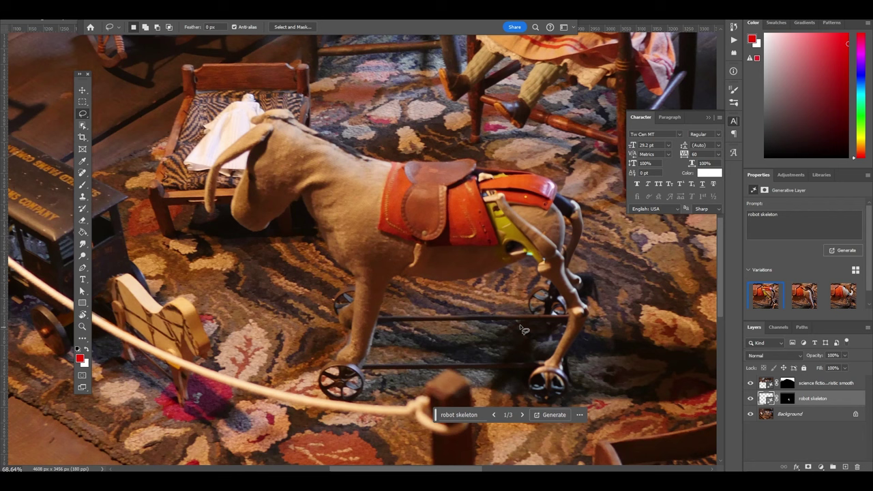
left_click(522, 417)
left_click(522, 416)
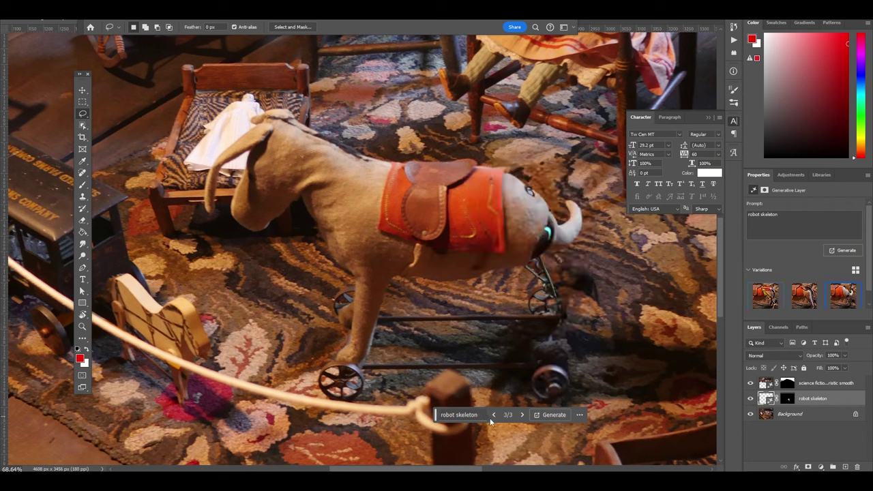
left_click(492, 418)
left_click(493, 418)
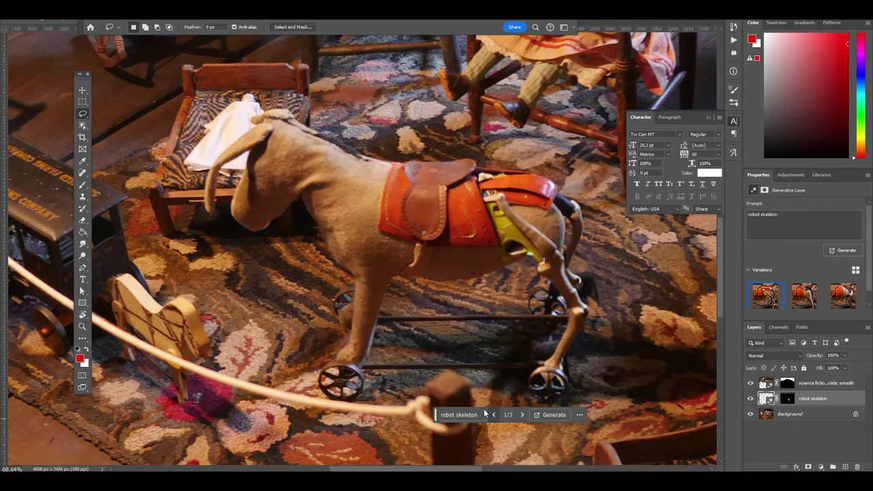
Lasso the donkey's eye area and generate 'cyber glasses'
left_click(83, 93)
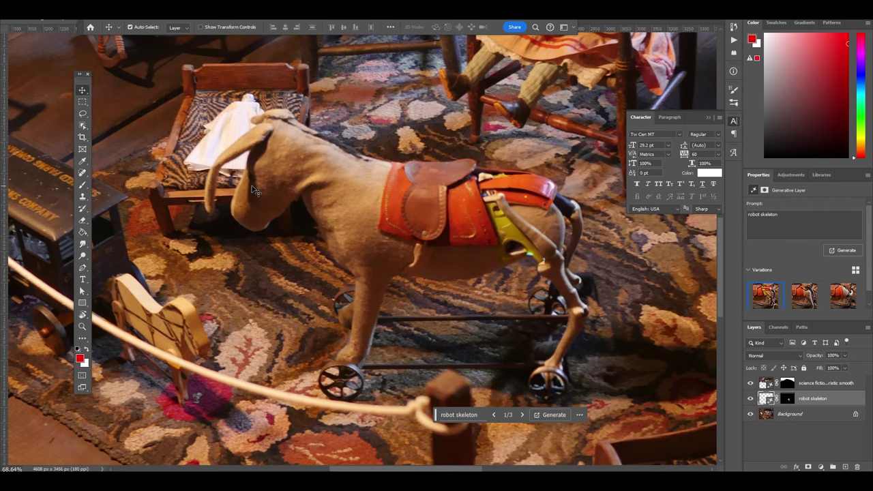
scroll(252, 191, "up", 3)
scroll(252, 191, "up", 2)
key("l")
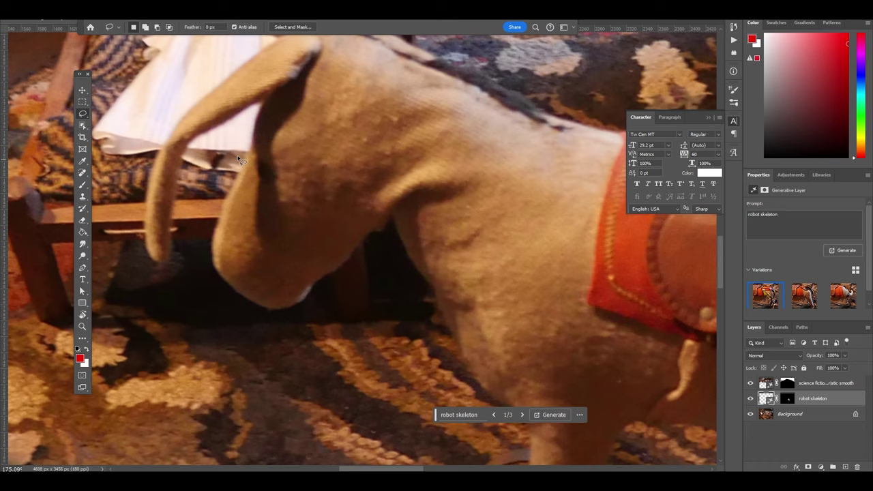
left_click_drag(238, 158, 237, 156)
type("cyber glasses")
key("Return")
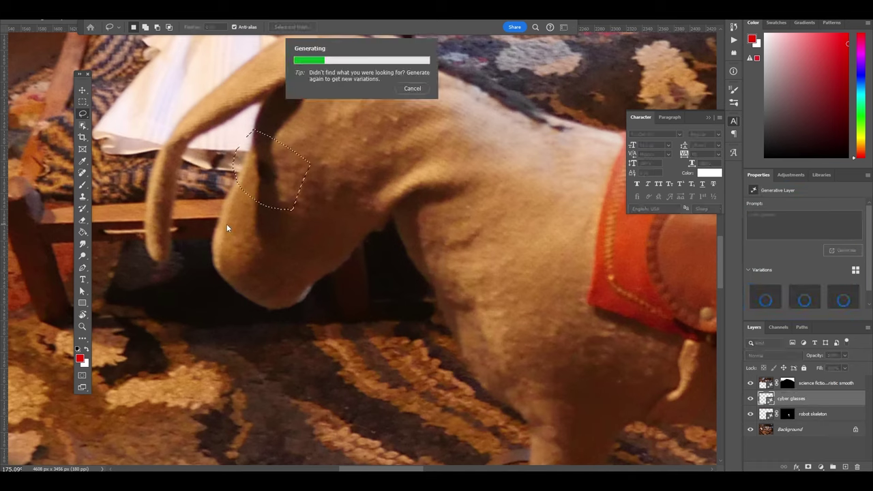
Compare the three cyber-glasses variations, keep the first, and zoom out
left_click(284, 225)
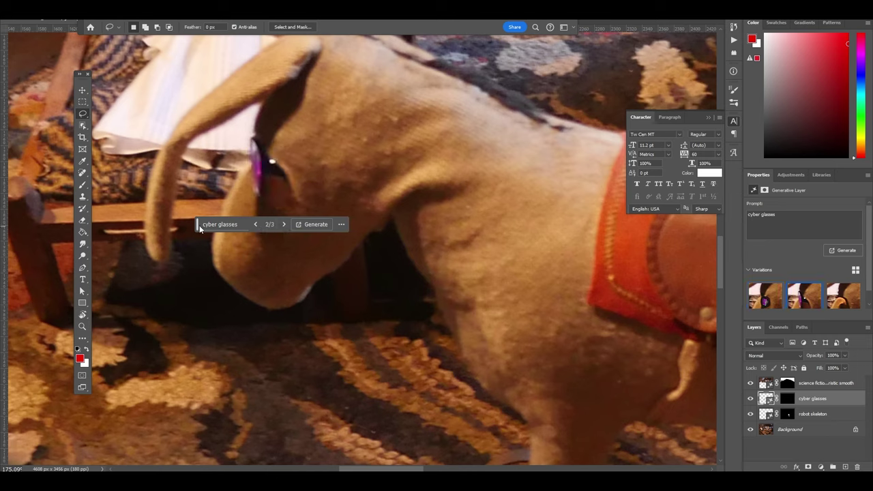
left_click_drag(199, 228, 199, 265)
left_click(283, 262)
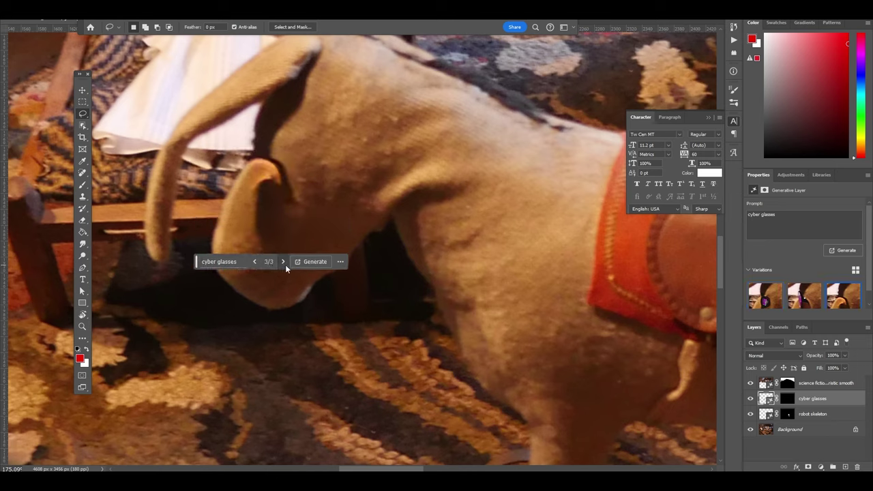
left_click(254, 262)
left_click(254, 262)
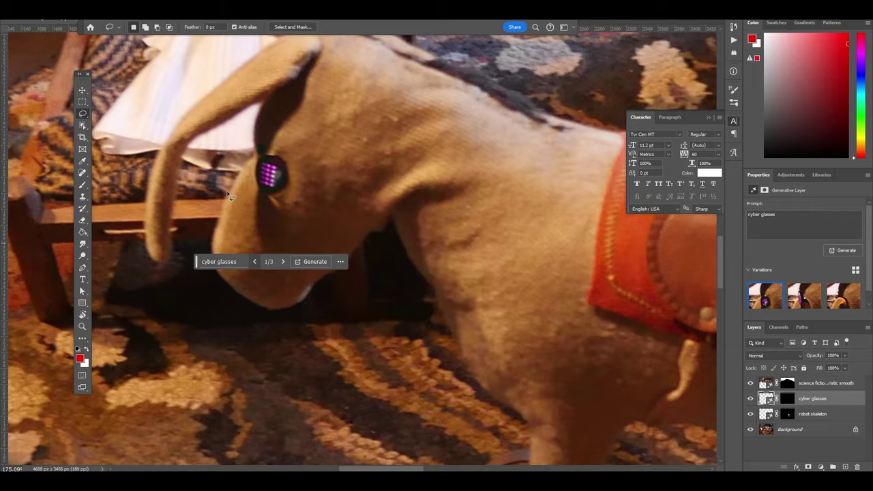
scroll(217, 167, "up", 3)
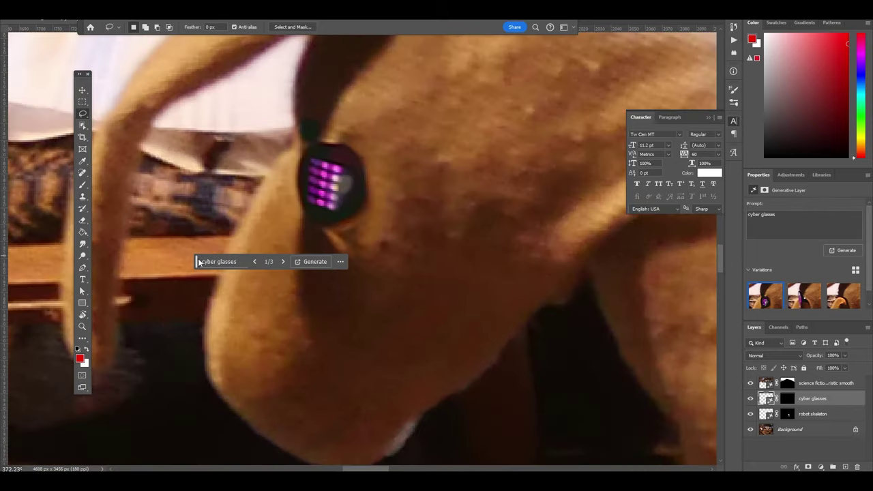
left_click_drag(198, 262, 189, 413)
scroll(394, 270, "down", 2)
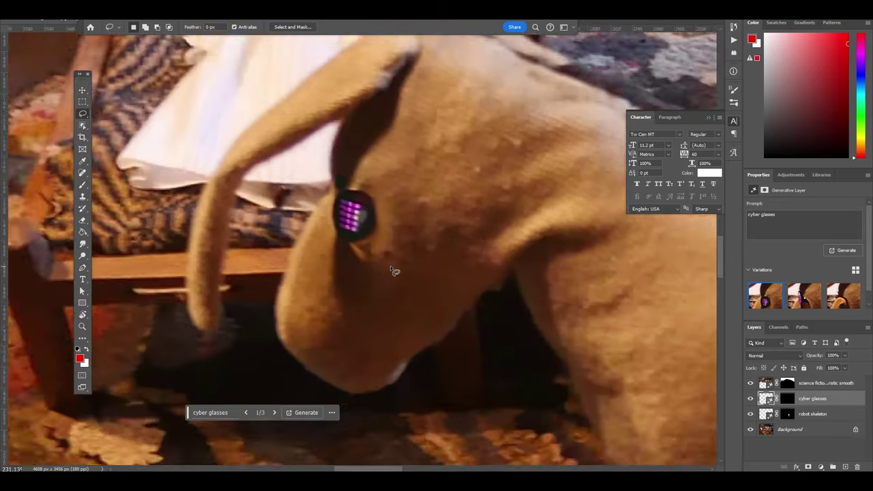
scroll(392, 270, "down", 1)
scroll(394, 270, "down", 3)
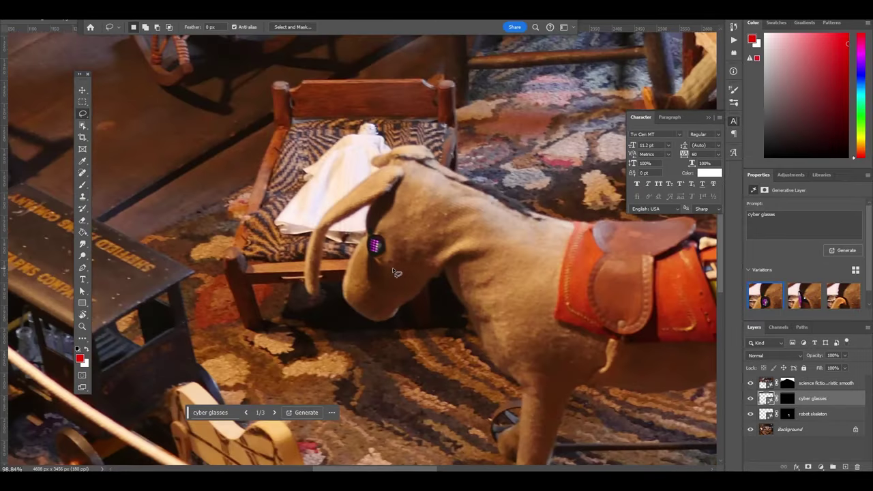
scroll(388, 259, "down", 3)
scroll(379, 226, "down", 1)
scroll(371, 201, "down", 1)
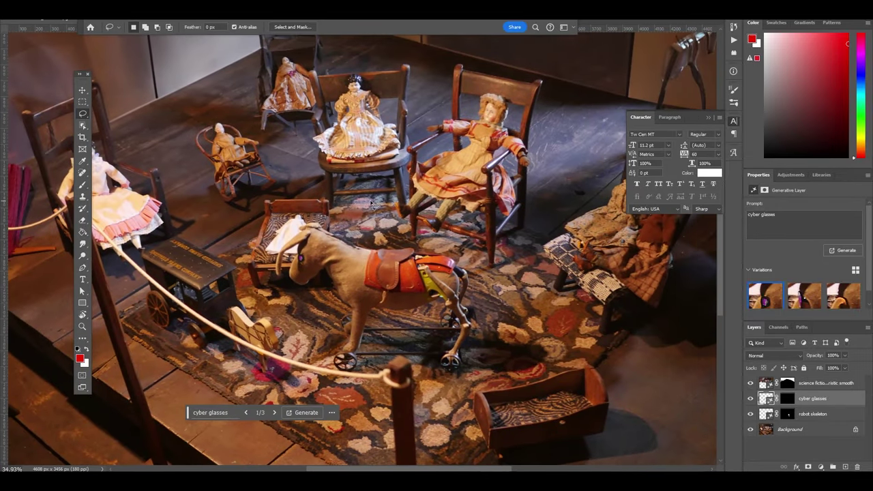
scroll(353, 189, "up", 2)
scroll(352, 189, "up", 1)
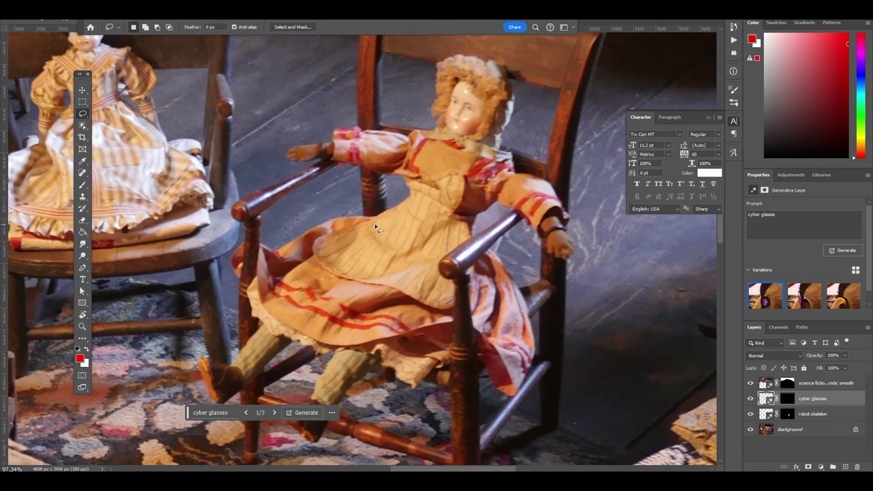
Magic Wand-select the right-hand doll's striped dress on the Background layer at tolerance 54
key("w")
left_click(413, 239)
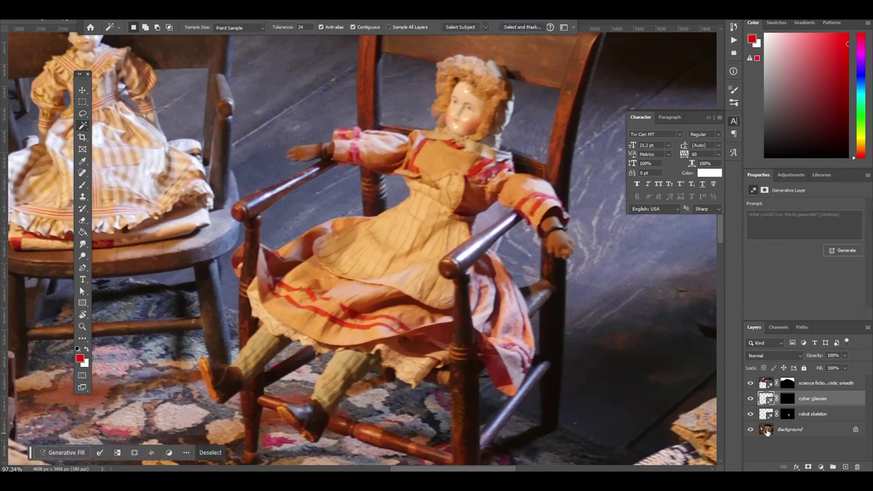
left_click(767, 430)
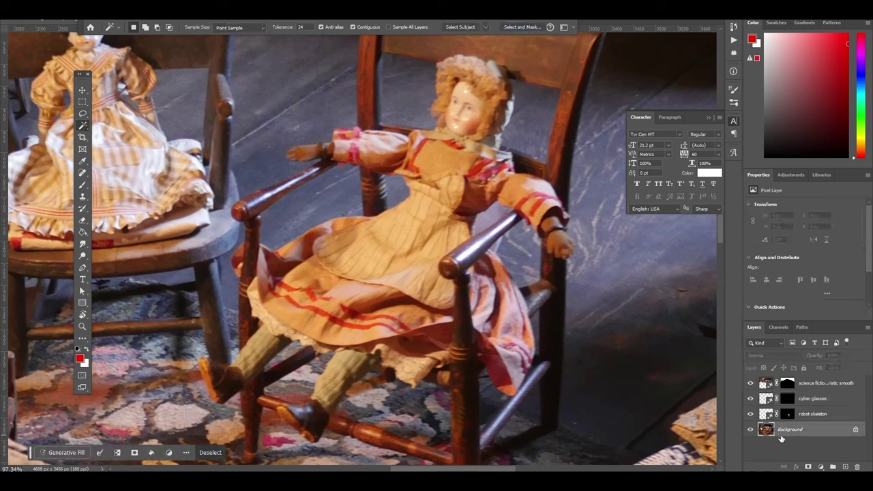
left_click(417, 233)
type("54")
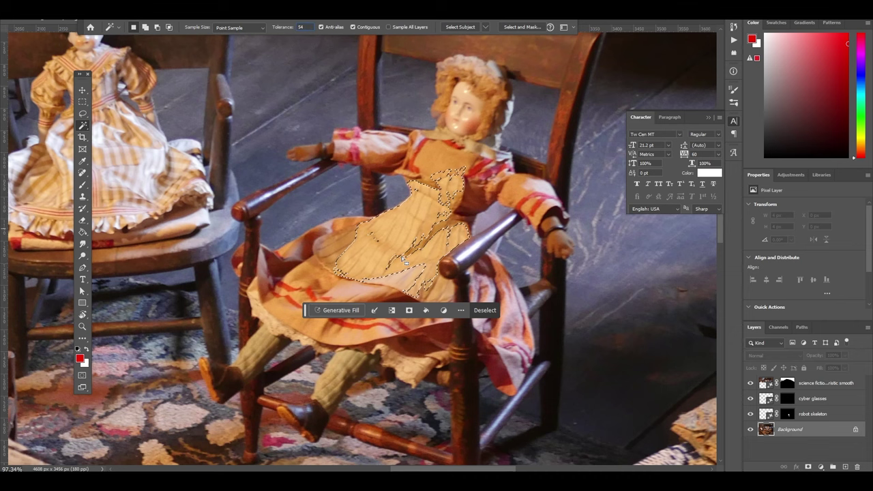
key("ctrl+d")
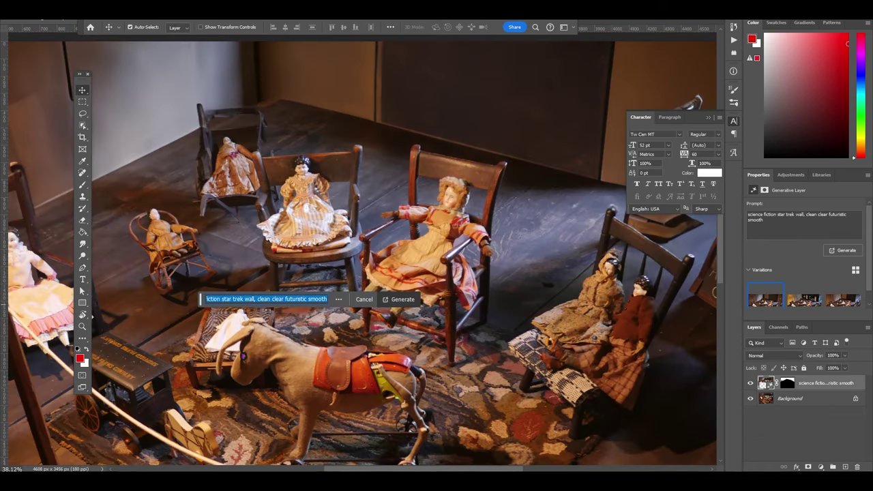
Regenerate the wall as 'spaceship white with monitors and buttons and knobs', keeping variation 2
type("spaceship white with monitors and buttons and knobs")
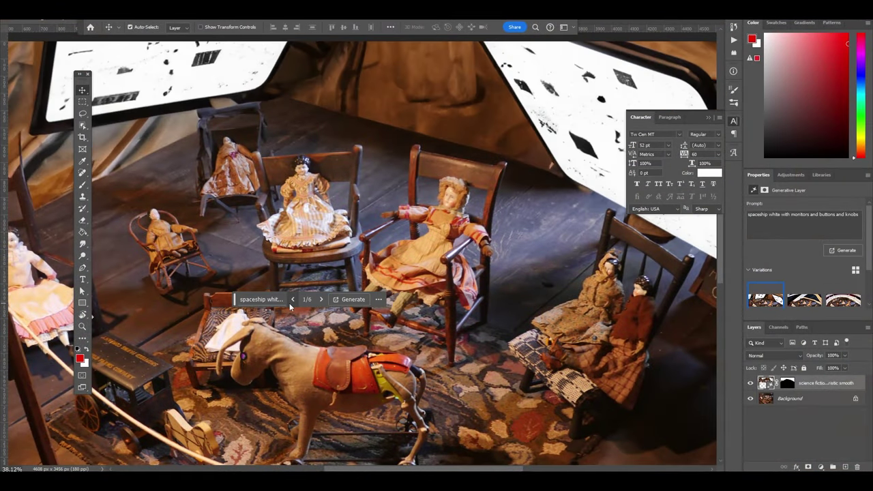
scroll(317, 147, "down", 2)
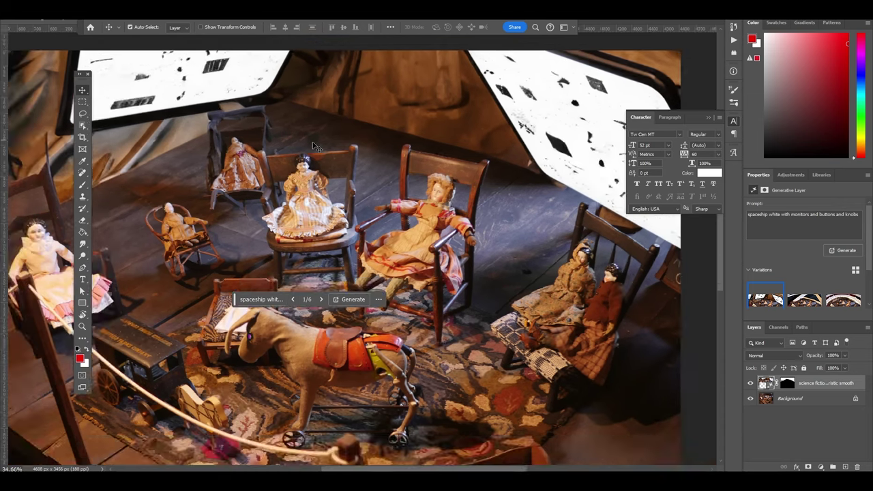
scroll(321, 154, "down", 2)
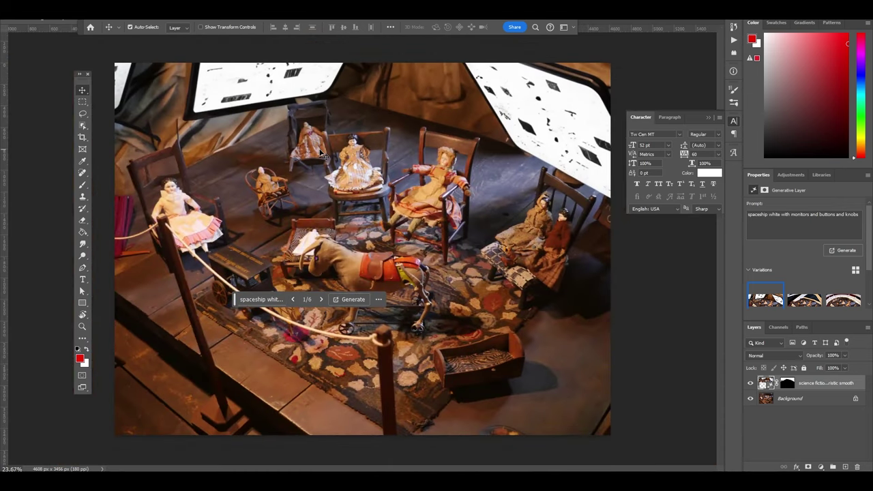
left_click(322, 303)
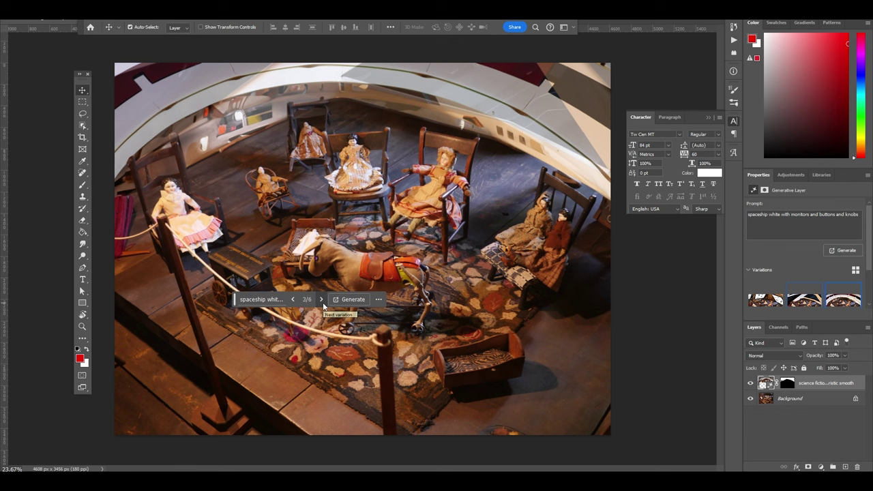
left_click(322, 303)
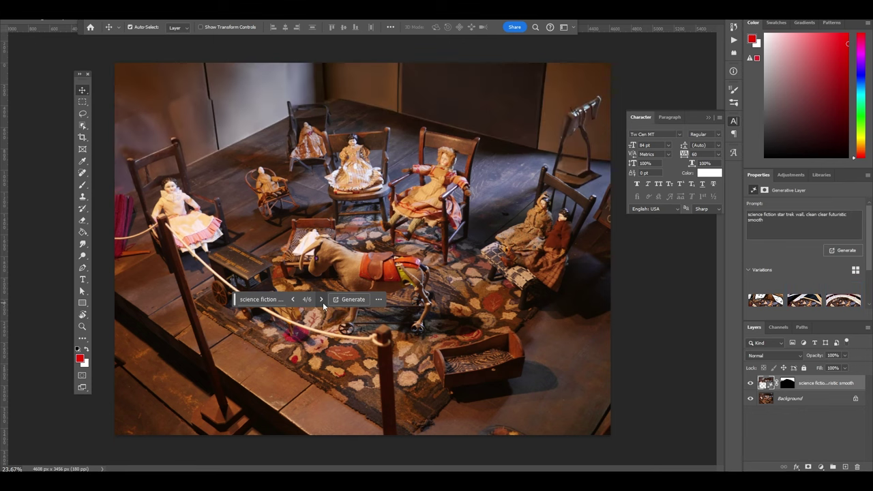
left_click(322, 300)
left_click(294, 298)
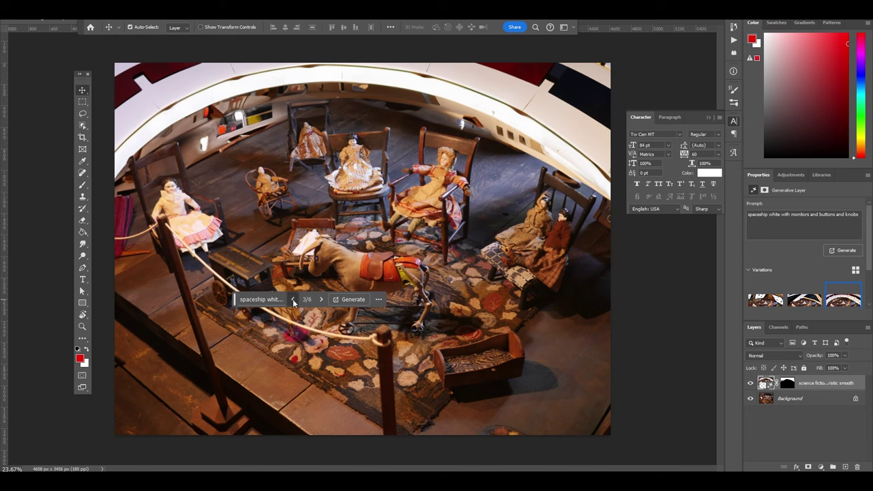
left_click(293, 299)
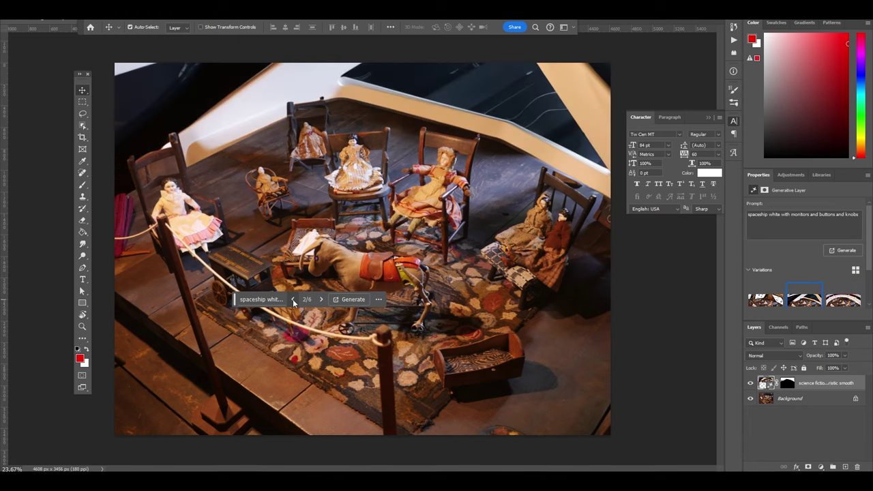
Polygon-lasso the front-left area as a 'future wall with monitors and buttons', keeping variation 2
left_click(82, 113)
right_click(83, 113)
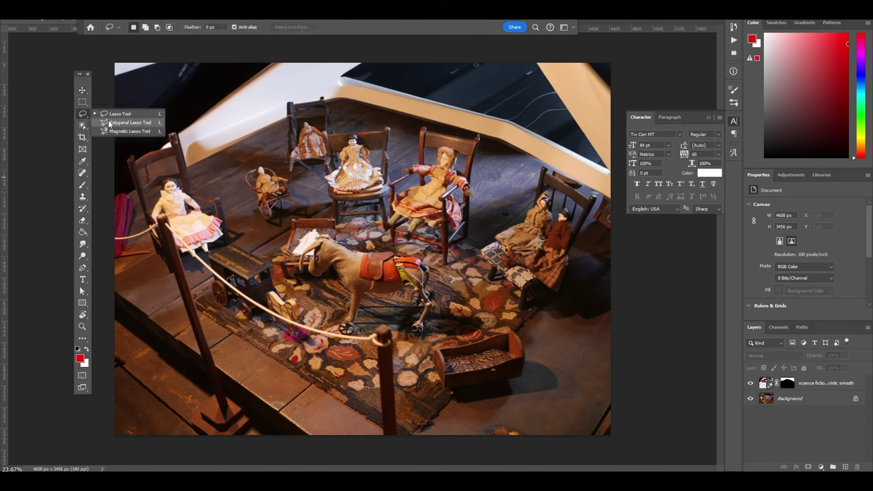
left_click(116, 120)
type("future wall with monitors and buttons")
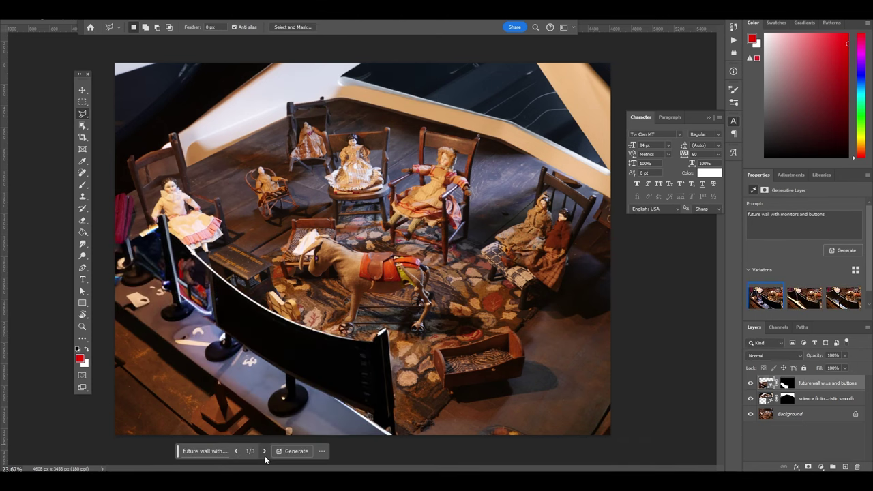
left_click(265, 452)
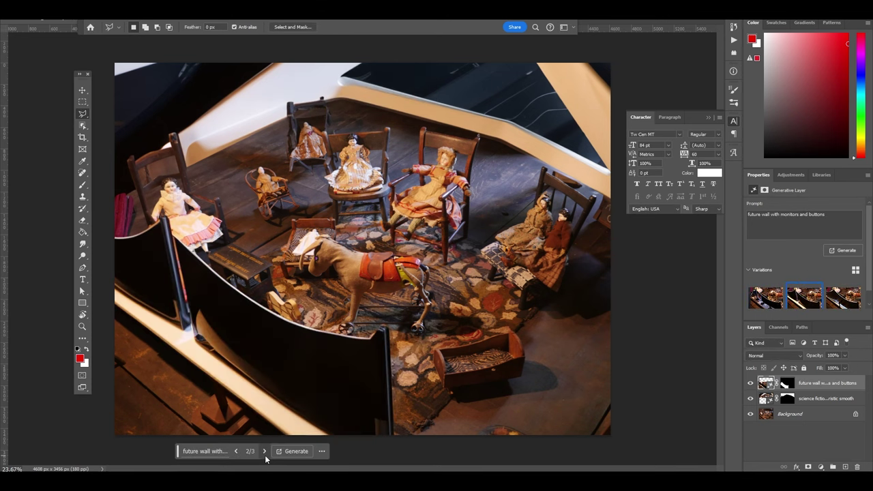
left_click(264, 451)
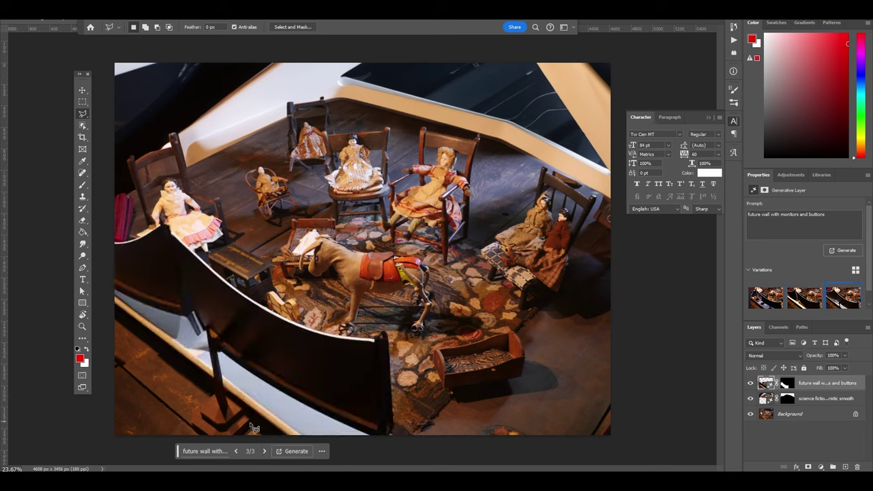
left_click(237, 452)
Zoom in on the dark toy cart beside the donkey and lasso it
key("v")
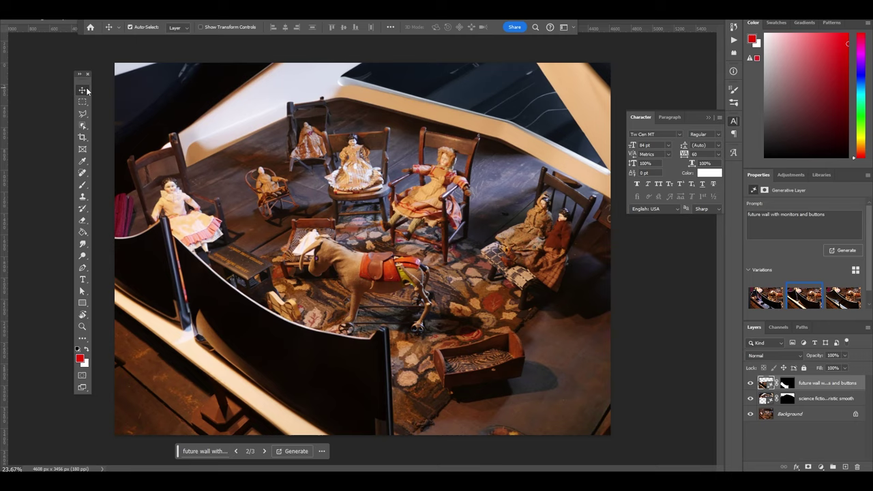
scroll(270, 244, "up", 1)
scroll(270, 244, "up", 2)
mouse_move(270, 244)
left_mouse_down()
mouse_move(508, 190)
mouse_move(329, 228)
left_mouse_up()
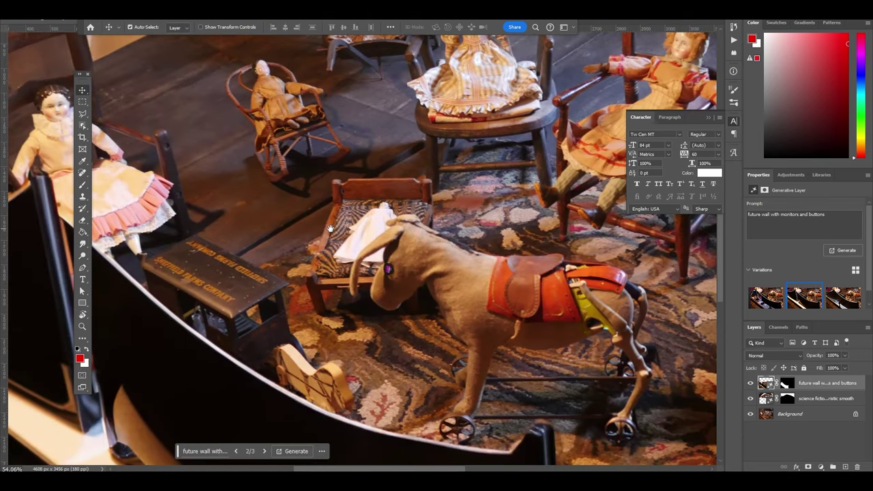
left_click_drag(81, 108, 109, 116)
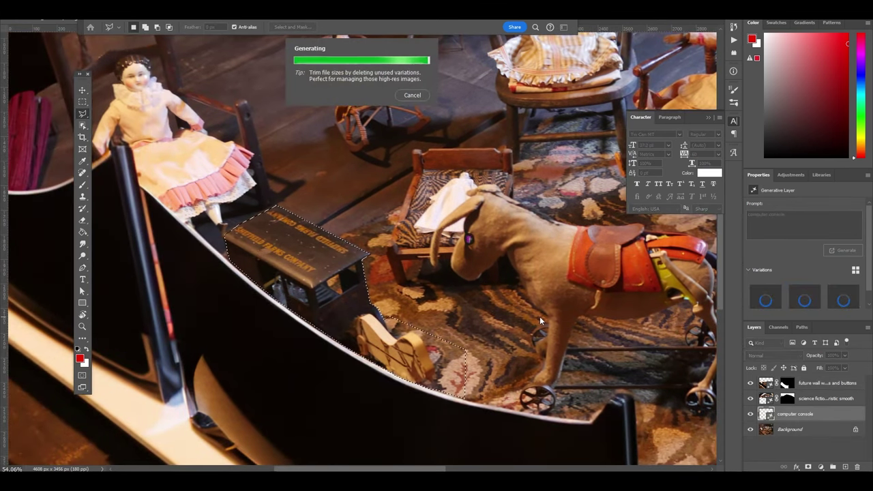
Compare the 'computer console' variations and keep the third, yellow console
left_click(358, 415)
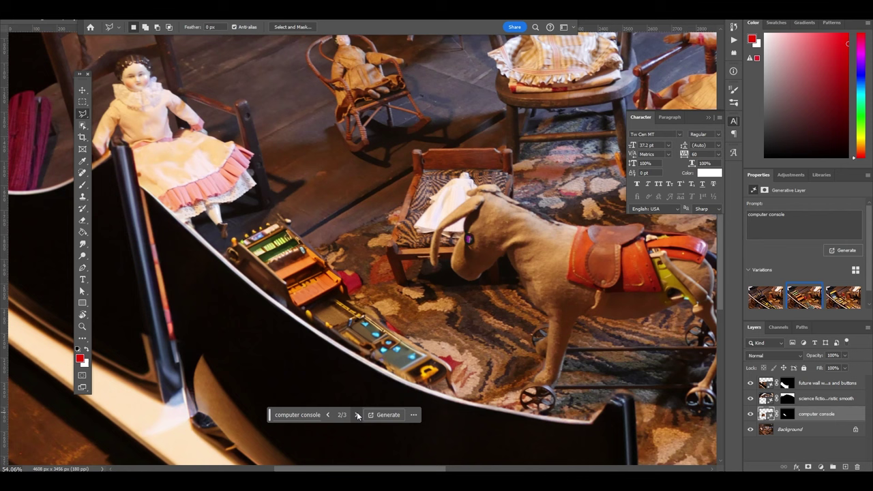
left_click(358, 415)
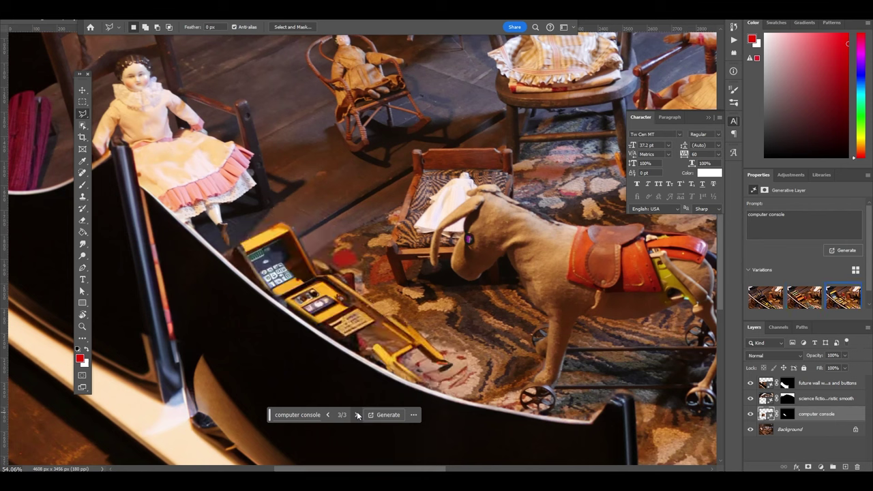
left_click(329, 414)
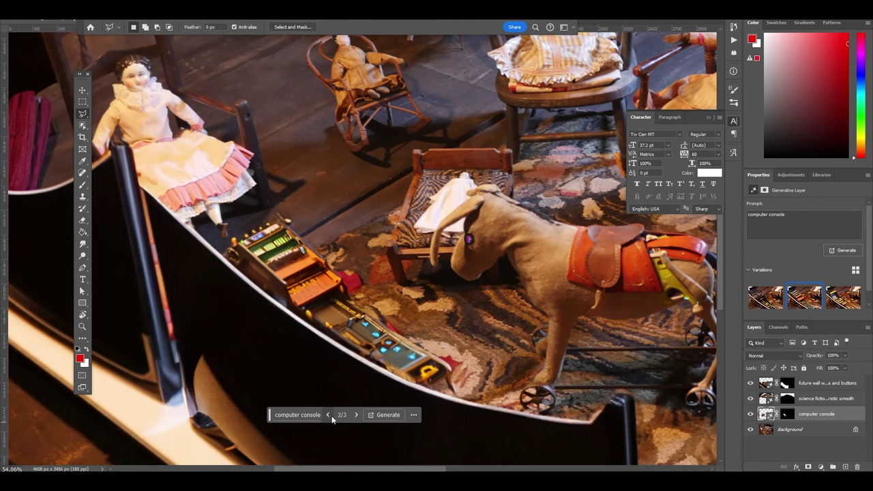
left_click(329, 415)
double_click(356, 414)
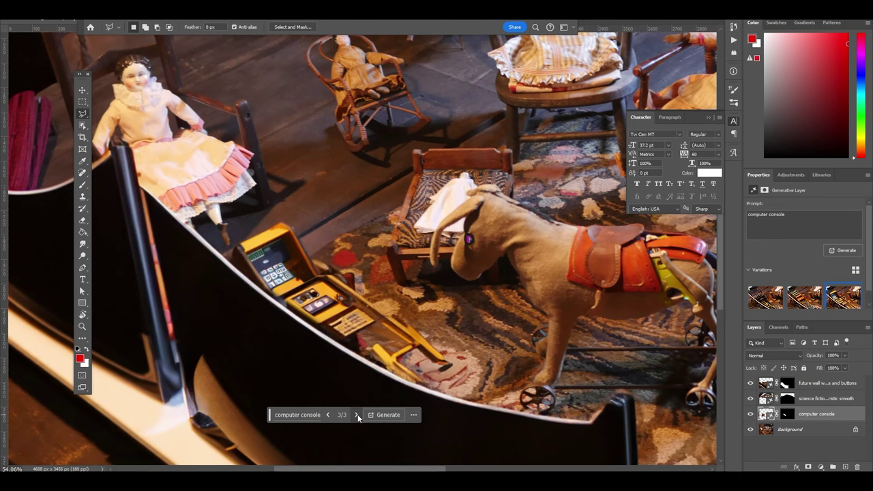
scroll(327, 346, "up", 1)
scroll(327, 346, "up", 1)
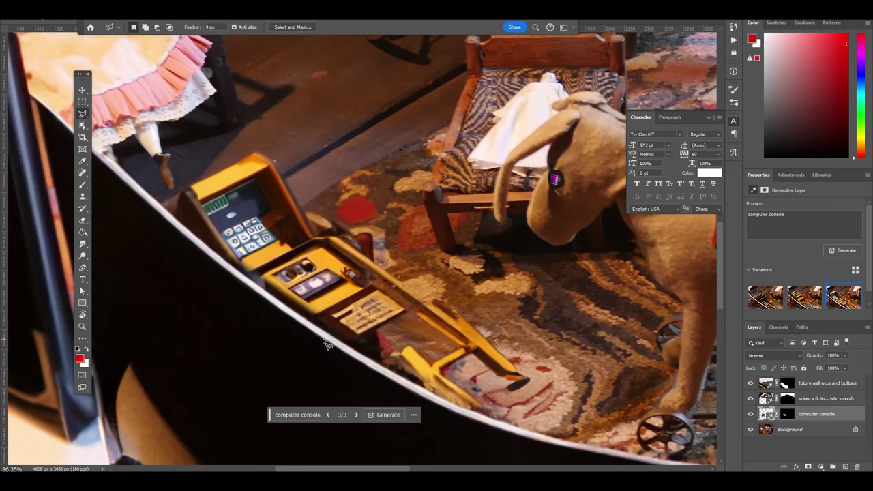
scroll(327, 347, "up", 1)
scroll(296, 265, "up", 1)
scroll(296, 265, "up", 2)
scroll(296, 265, "up", 1)
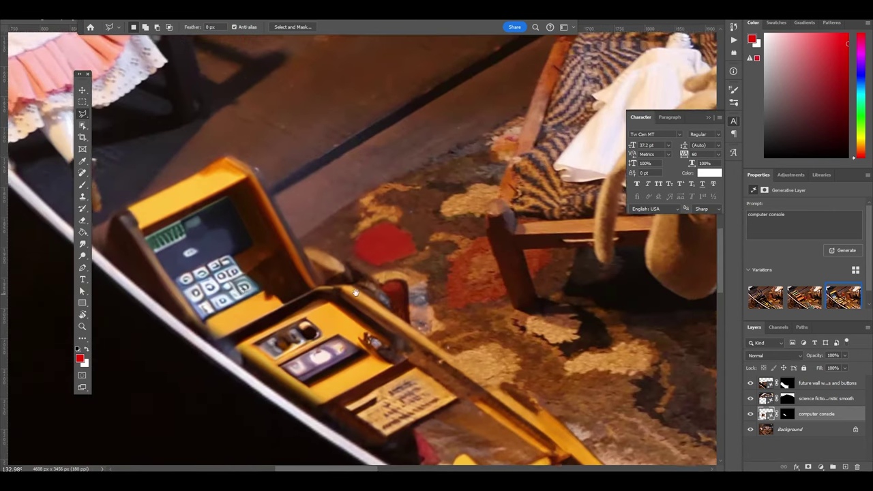
scroll(307, 273, "up", 1)
scroll(391, 295, "up", 2)
scroll(390, 295, "down", 3)
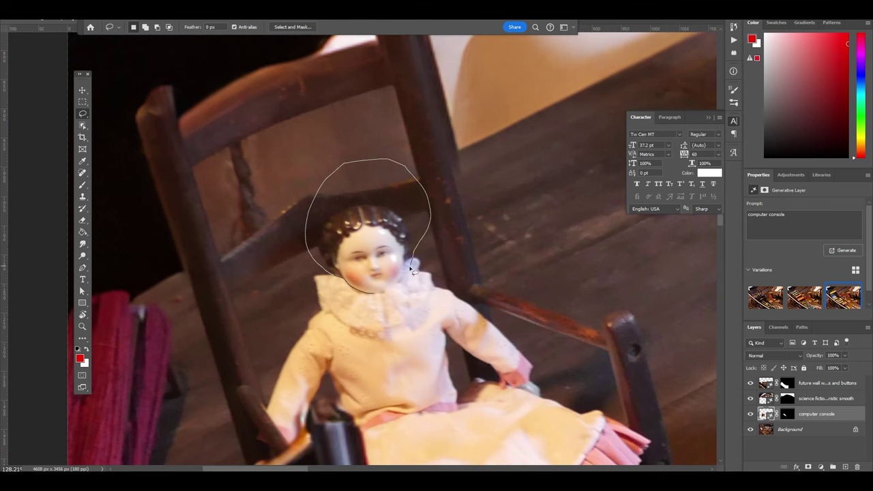
Select the left-chair doll's head and keep the first, orange 'alien fish head' variation
left_click_drag(394, 291, 389, 294)
key("alt+bracketleft")
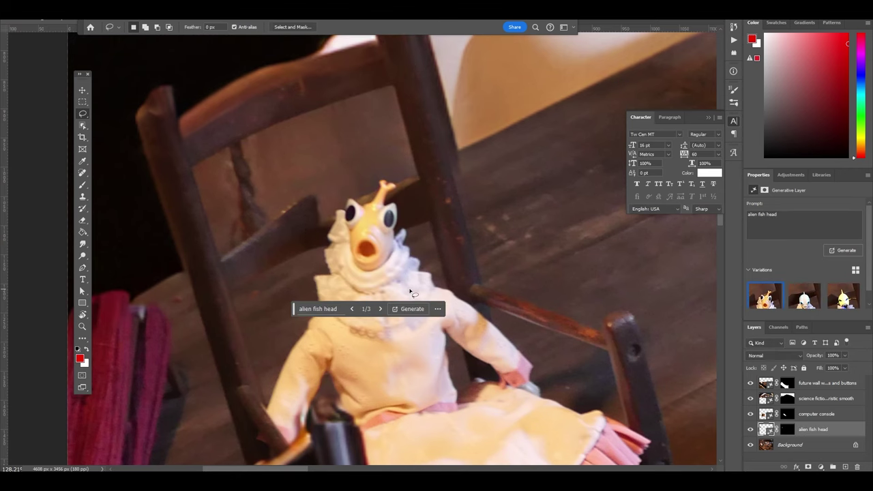
left_click_drag(295, 308, 455, 259)
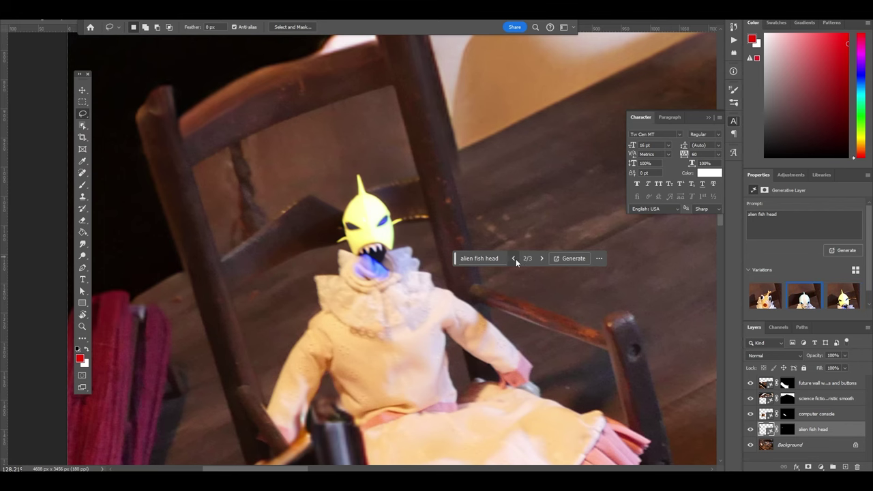
left_click(514, 259)
scroll(517, 259, "down", 5)
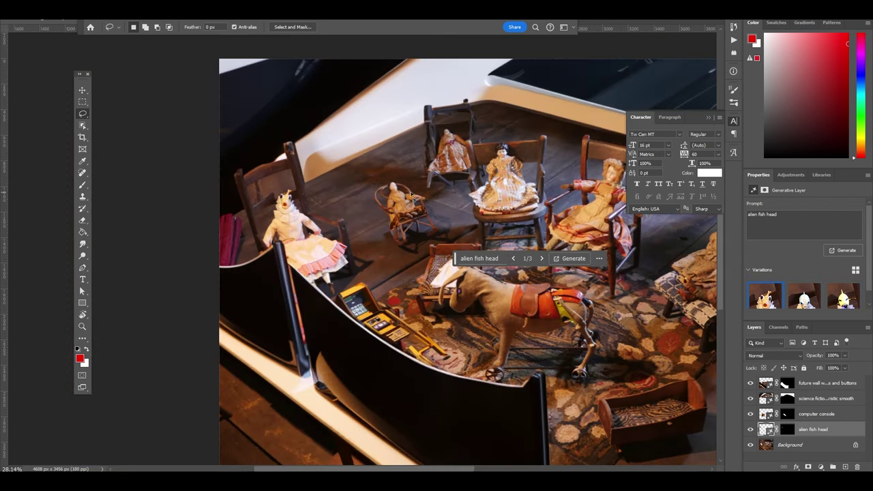
scroll(409, 239, "down", 2)
scroll(280, 224, "up", 3)
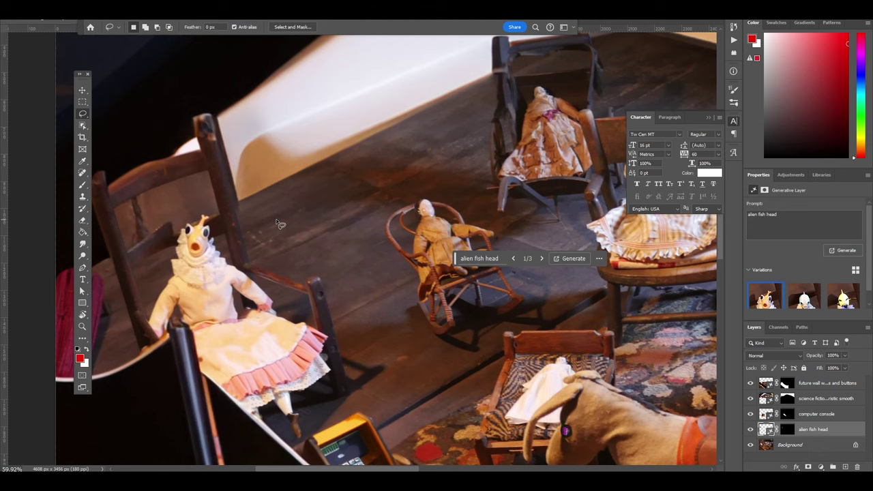
scroll(471, 194, "up", 4)
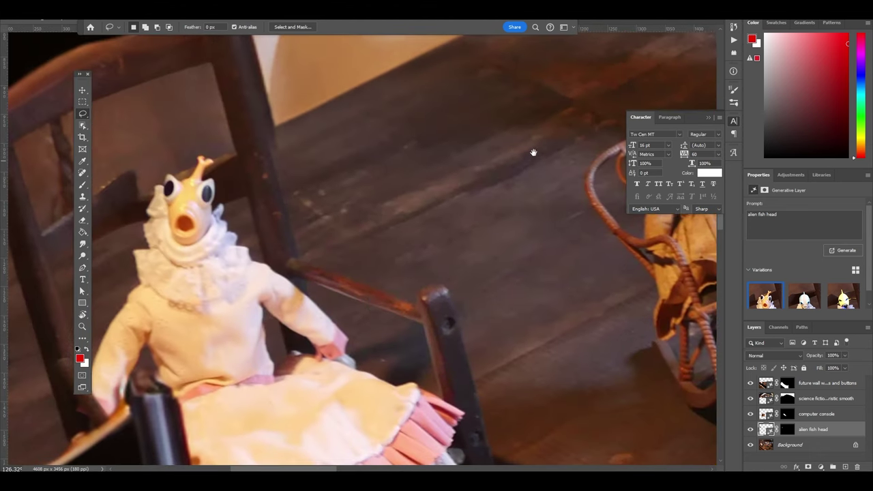
Generate a 'blue military suit' on the doll's dress and preview all three variations
type("uit")
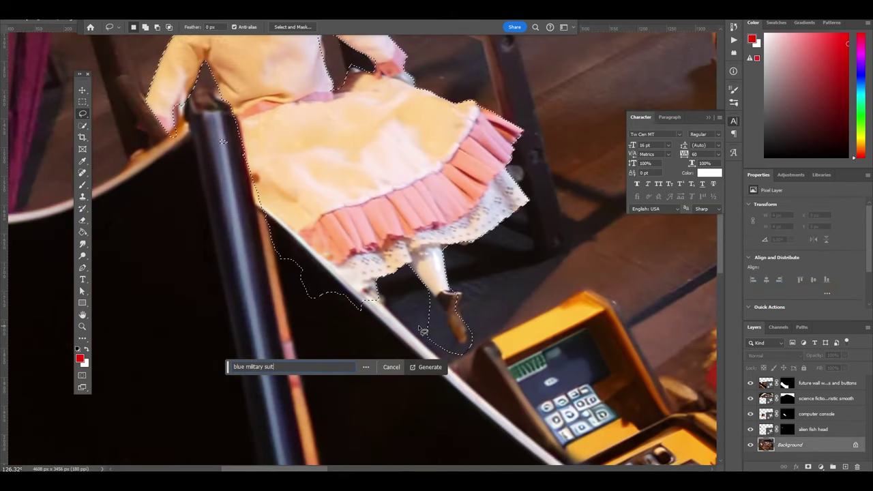
key("Return")
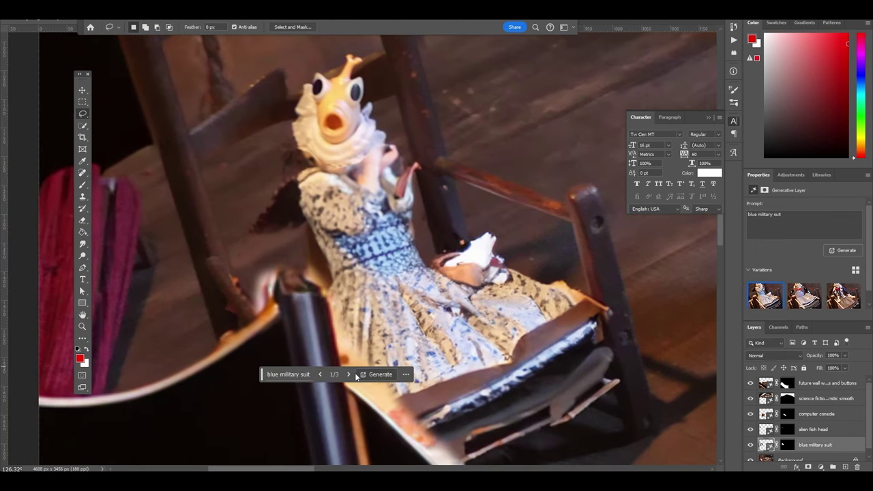
left_click(349, 375)
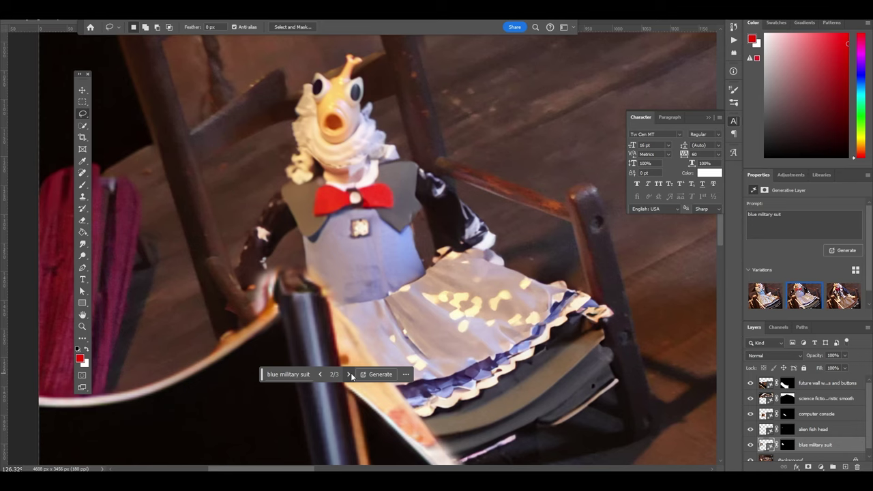
left_click(350, 375)
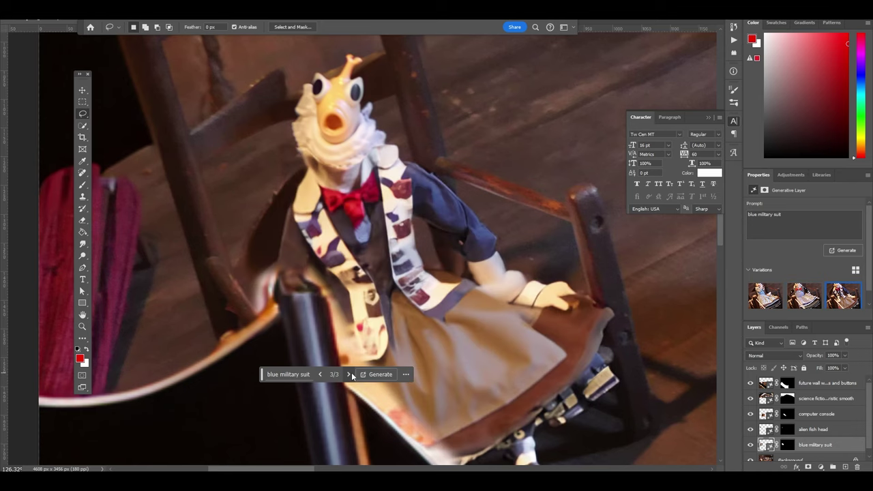
scroll(352, 376, "down", 3)
scroll(341, 341, "down", 3)
scroll(328, 294, "down", 3)
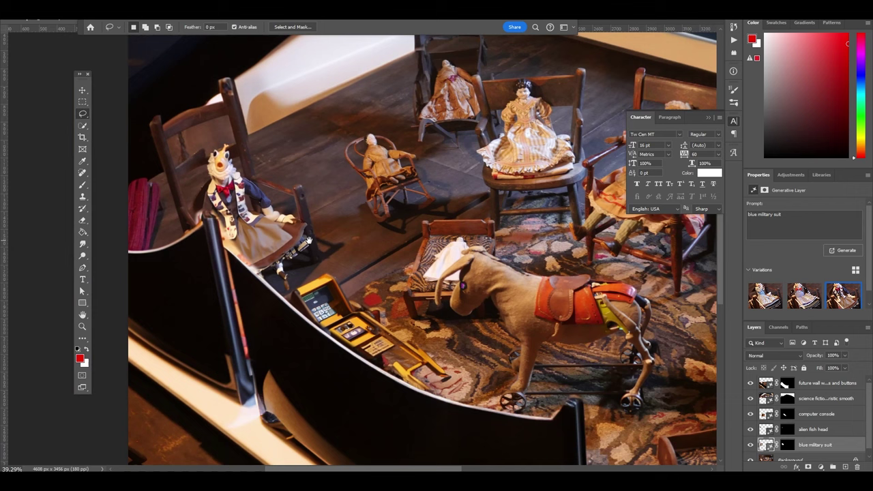
scroll(312, 246, "down", 2)
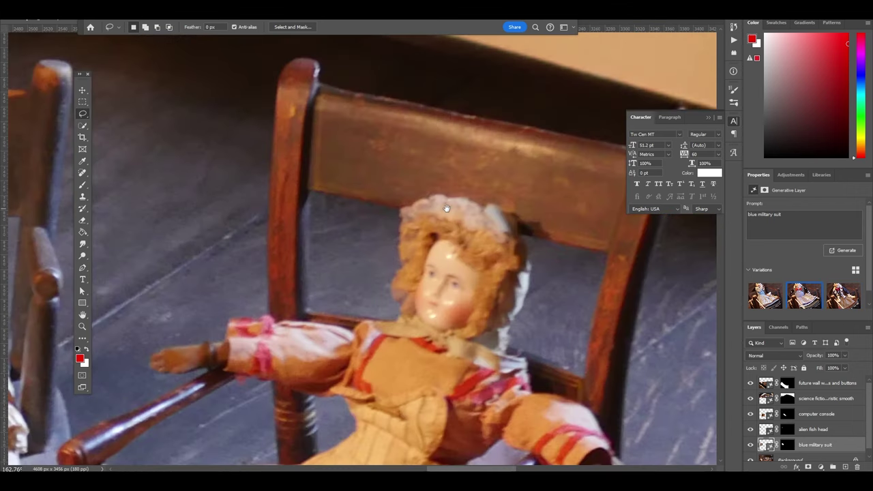
Generate a 'large feathered captain hat' fill above the doll's head on the Background layer
left_click(768, 455)
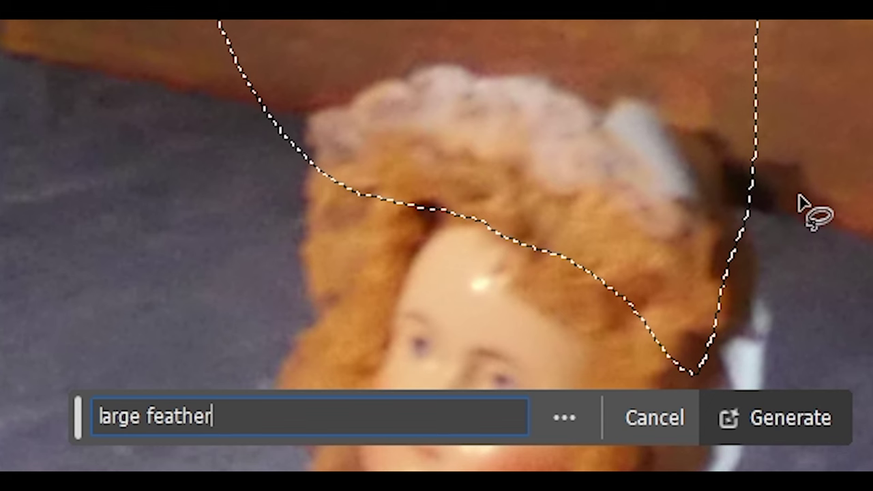
type("ed ")
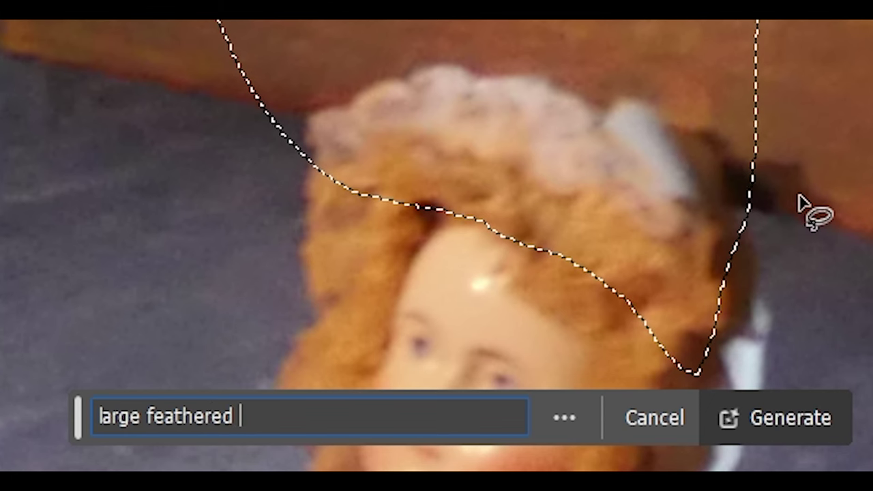
type("captain hat")
key("Return")
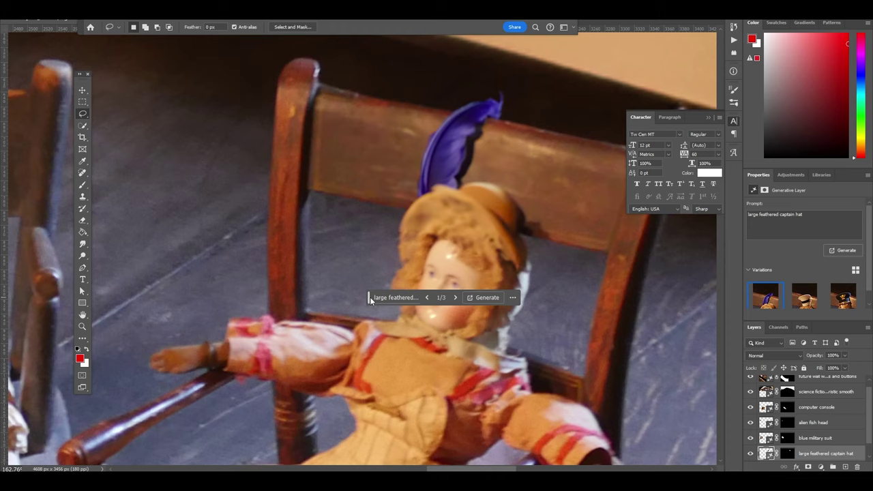
Pick the dark navy captain hat variation and review it on the doll
left_click_drag(370, 300, 206, 327)
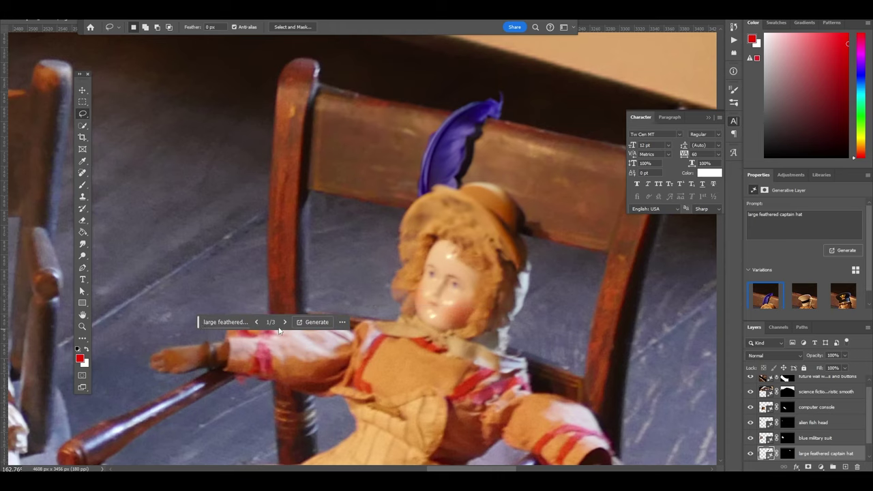
left_click(285, 323)
left_click(285, 324)
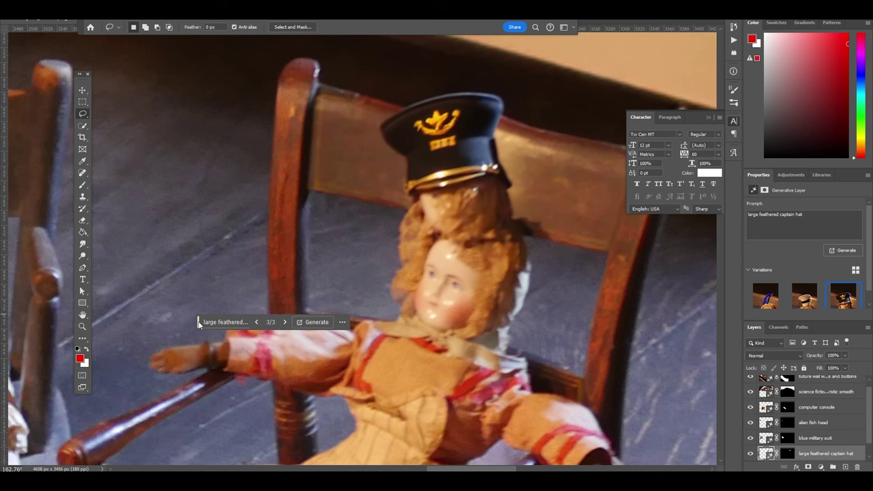
left_click_drag(199, 322, 154, 225)
scroll(235, 288, "down", 2)
scroll(235, 287, "down", 2)
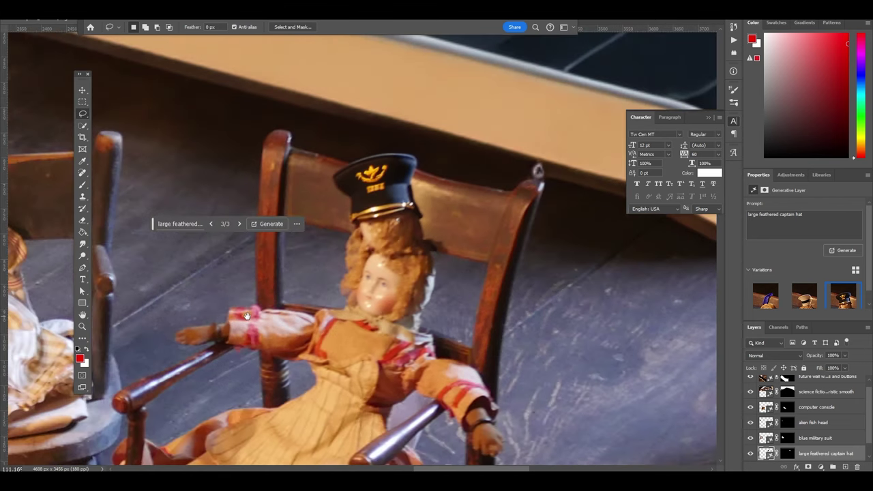
scroll(312, 268, "down", 3)
scroll(312, 269, "down", 2)
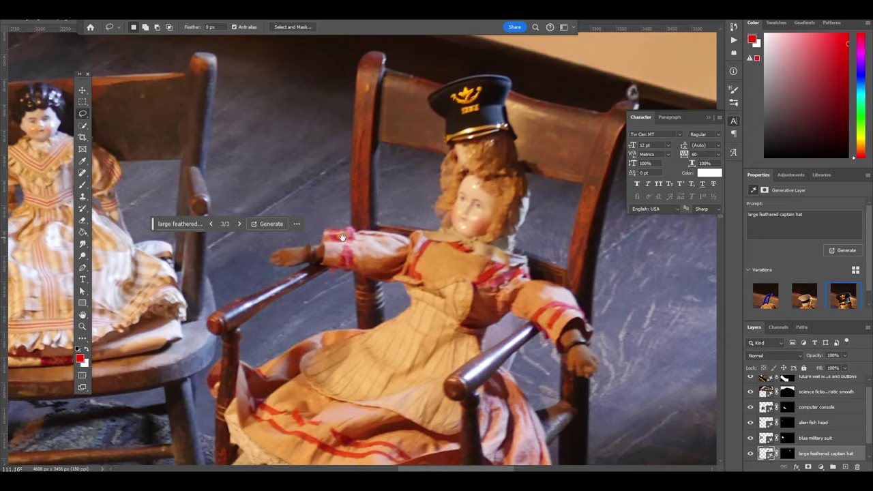
scroll(516, 268, "down", 3)
scroll(517, 267, "up", 2)
scroll(516, 267, "up", 2)
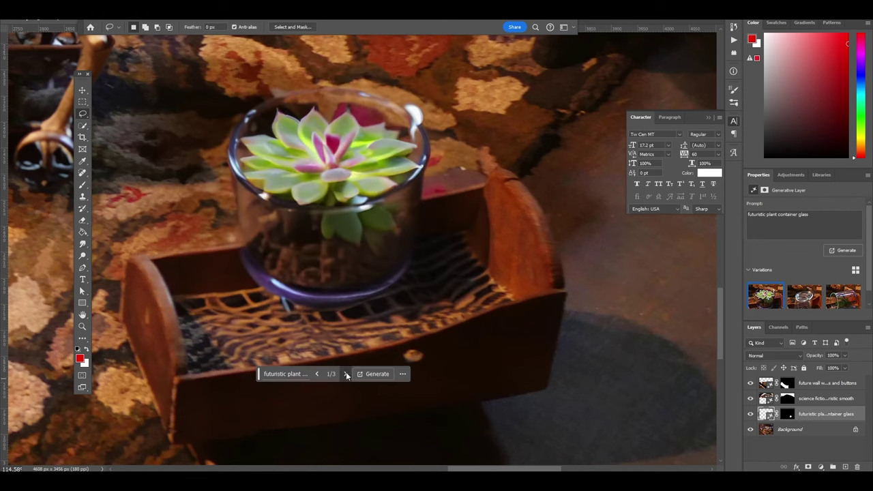
Compare the tilted-glass and succulent-bowl plant container variations, returning to the succulent bowl
left_click(346, 374)
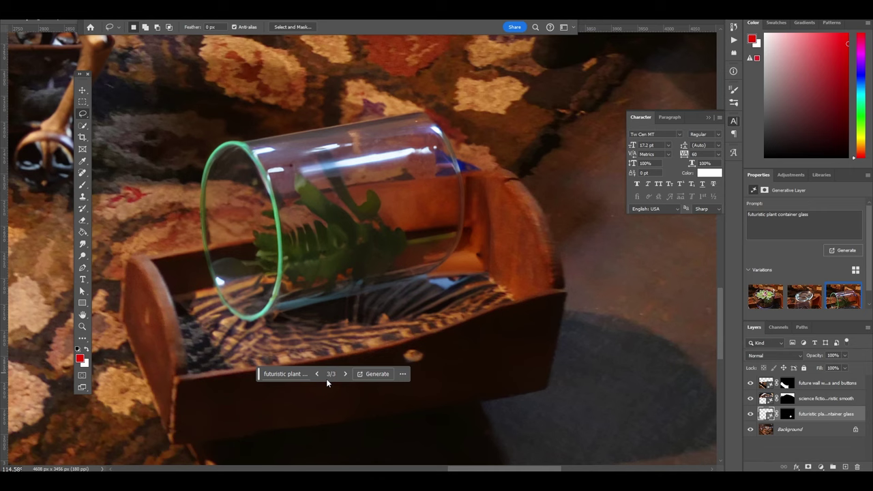
left_click(316, 374)
left_click(317, 374)
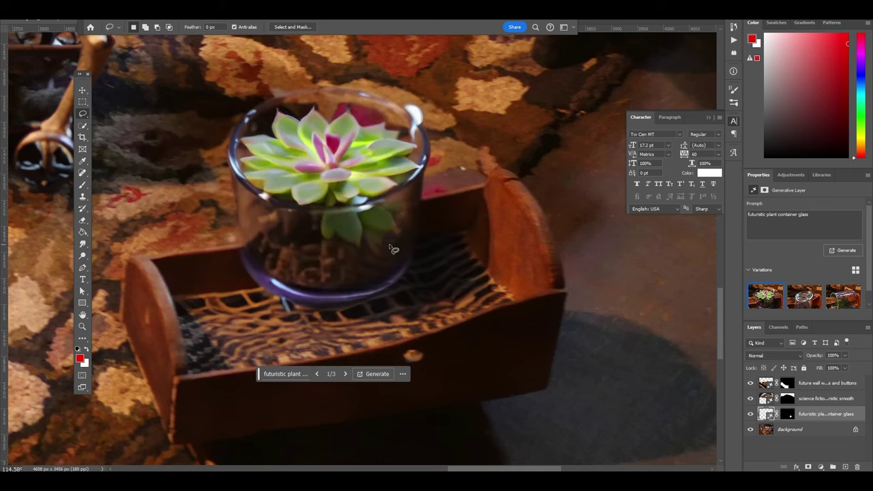
scroll(393, 250, "down", 3)
scroll(393, 250, "down", 3)
scroll(402, 263, "down", 2)
scroll(412, 278, "down", 2)
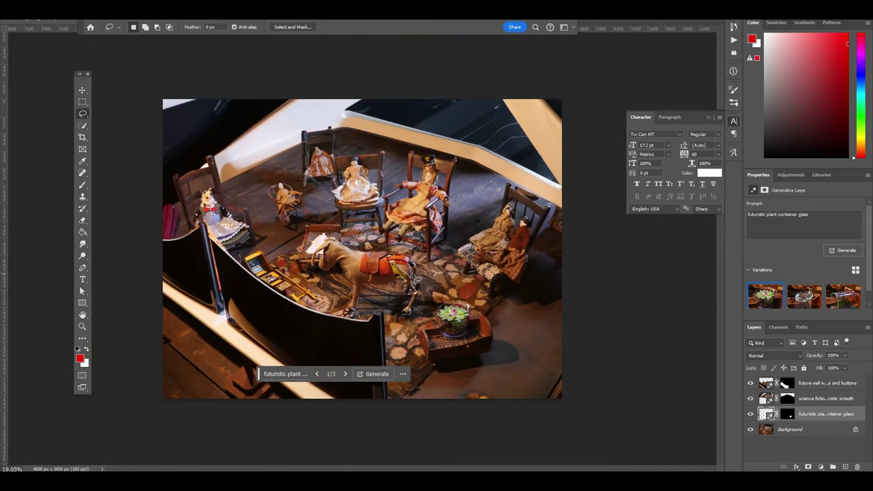
scroll(416, 278, "up", 2)
scroll(462, 319, "up", 2)
scroll(477, 324, "up", 1)
scroll(471, 250, "up", 2)
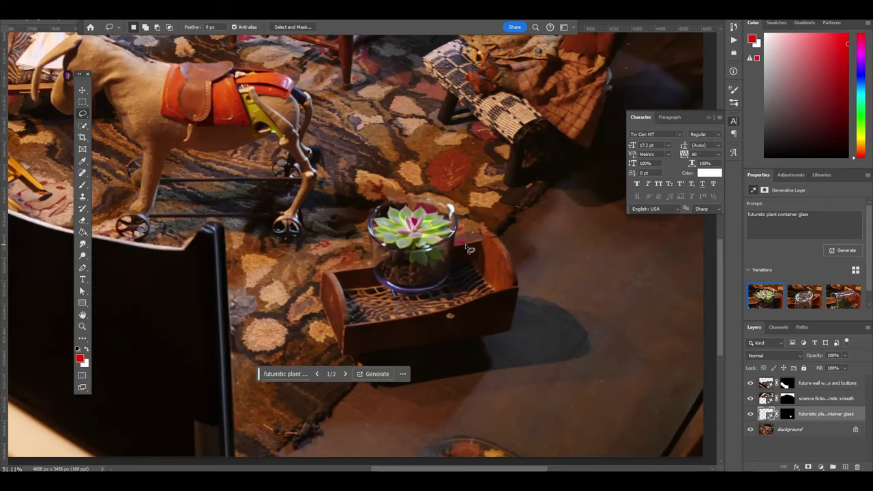
scroll(470, 250, "up", 1)
scroll(470, 249, "up", 1)
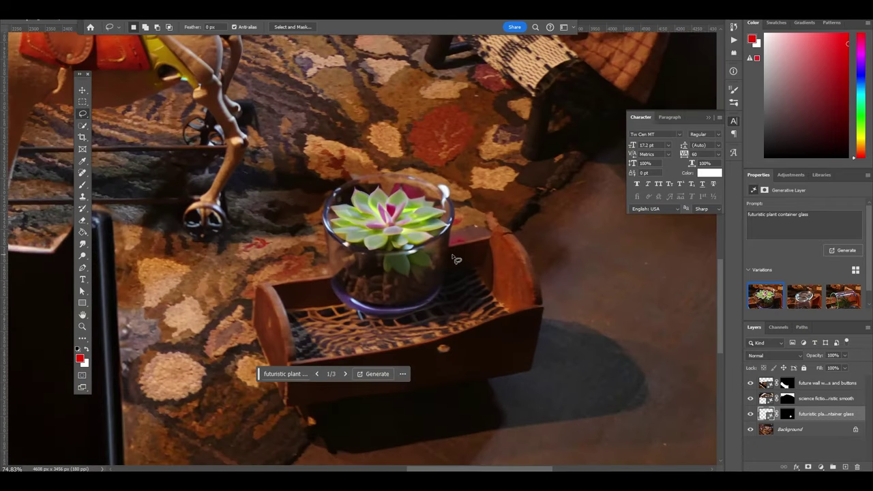
Delete the plant container layer and bring the two bench dolls into view
key("Delete")
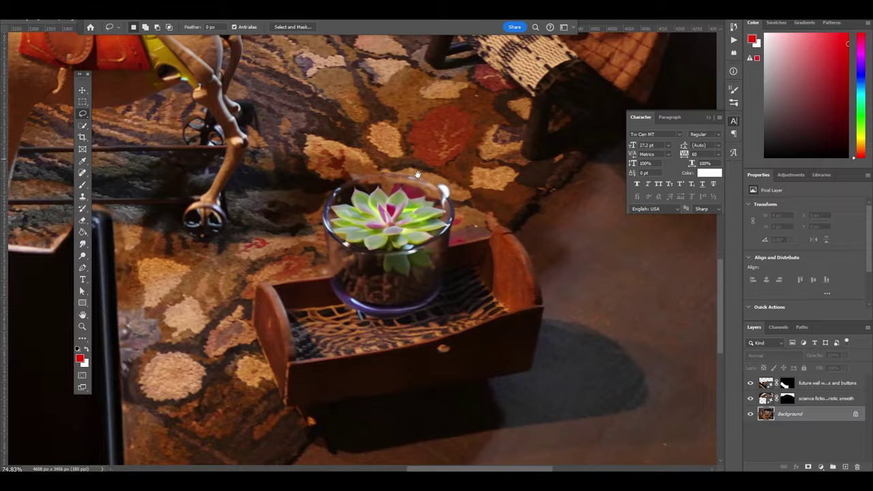
scroll(568, 206, "up", 5)
left_click_drag(568, 206, 518, 198)
scroll(464, 219, "up", 2)
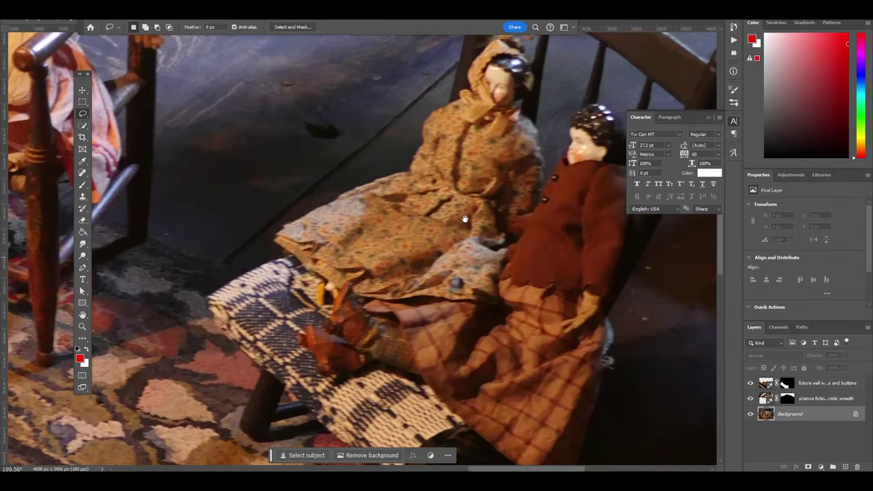
left_click_drag(463, 219, 402, 254)
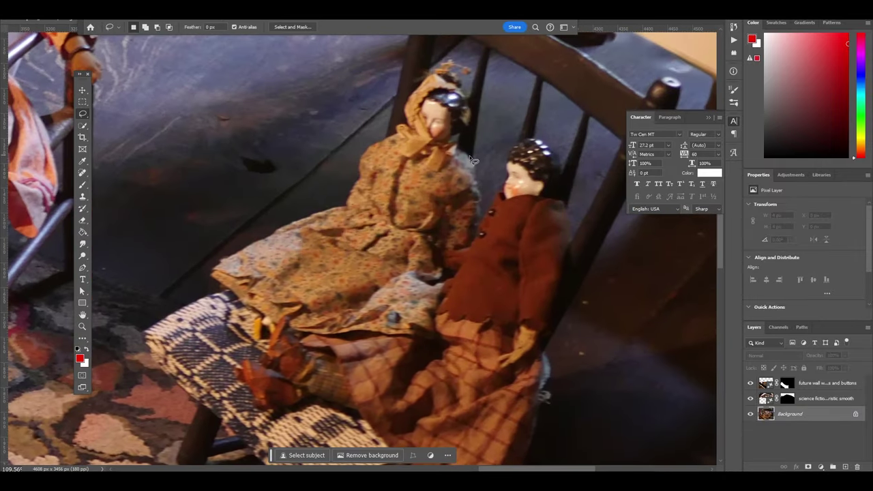
Lasso around the two seated dolls' clothing with the freehand Lasso
key("w")
key("shift+w")
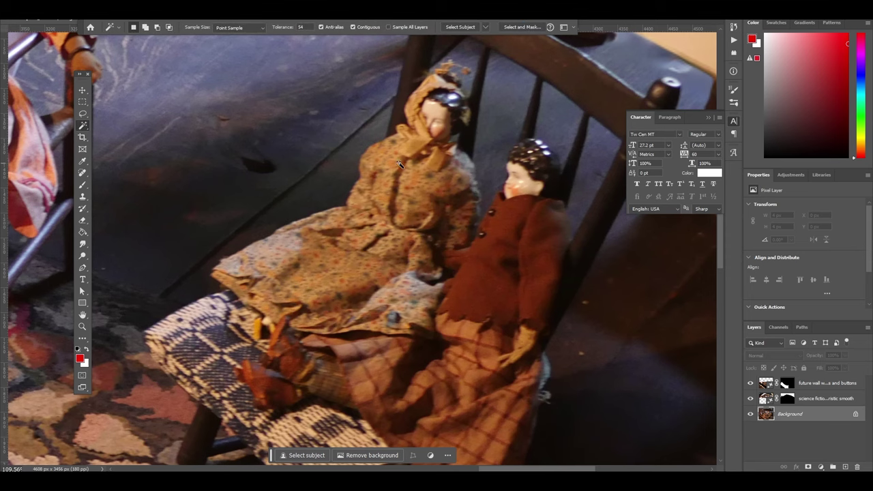
left_click(82, 114)
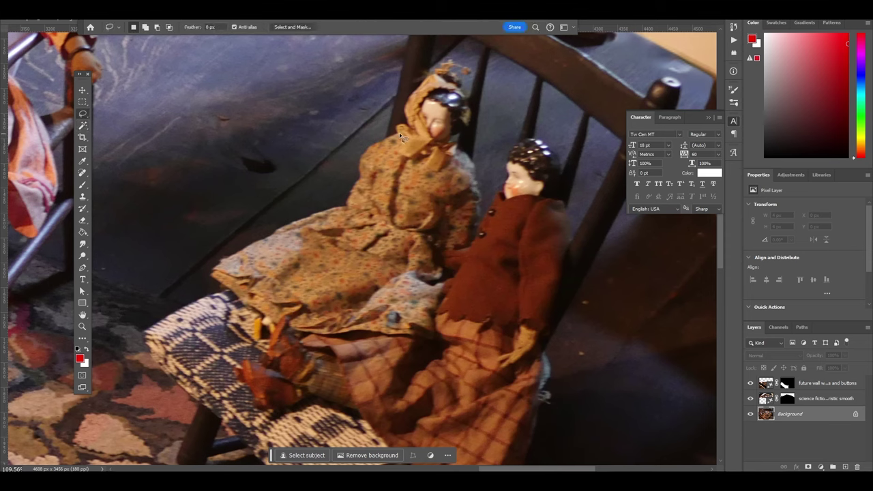
mouse_move(401, 137)
left_mouse_down()
mouse_move(430, 159)
mouse_move(412, 146)
mouse_move(404, 157)
mouse_move(410, 140)
left_mouse_up()
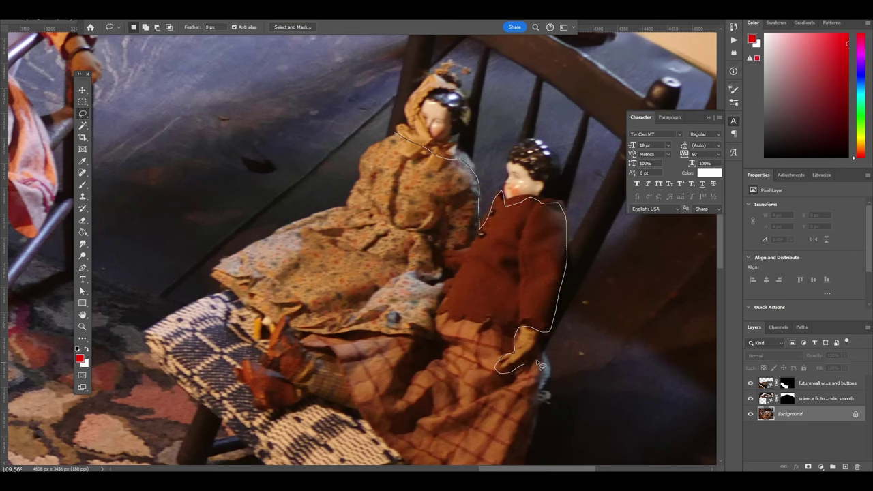
left_click_drag(534, 422, 226, 263)
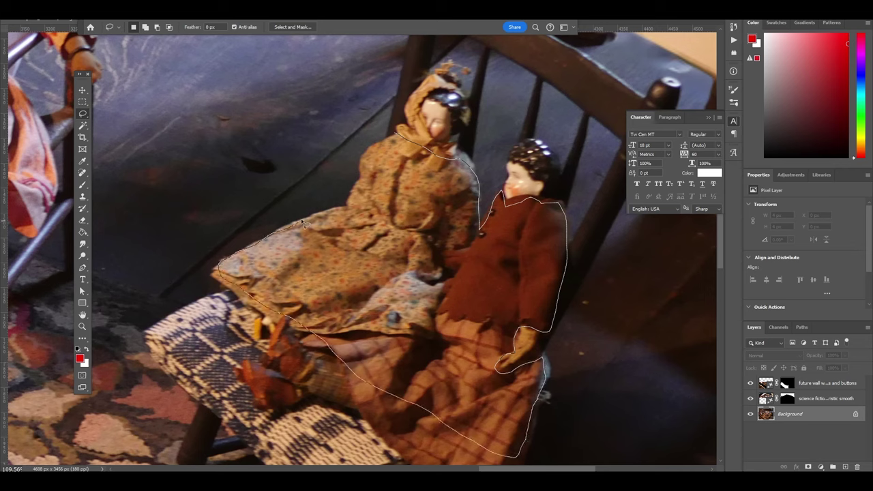
left_click_drag(346, 206, 394, 134)
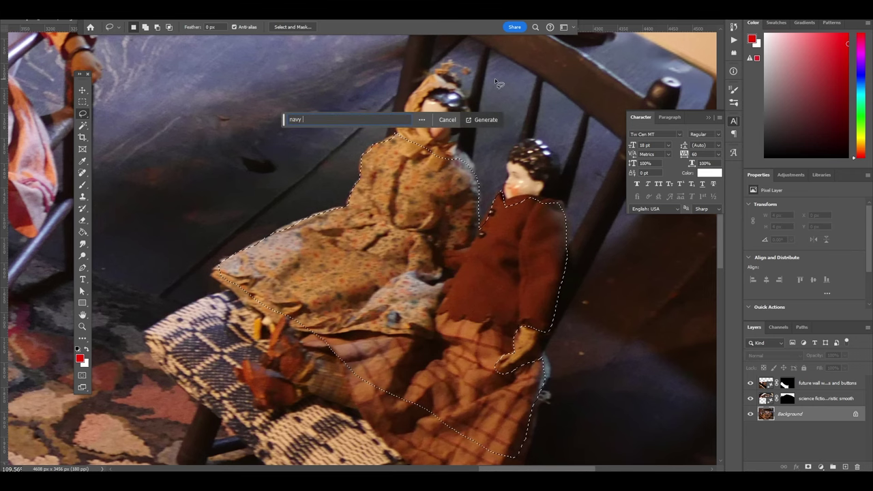
Generate 'navy blue uniform' for the two dolls and keep the third variation
type("navy blue unif")
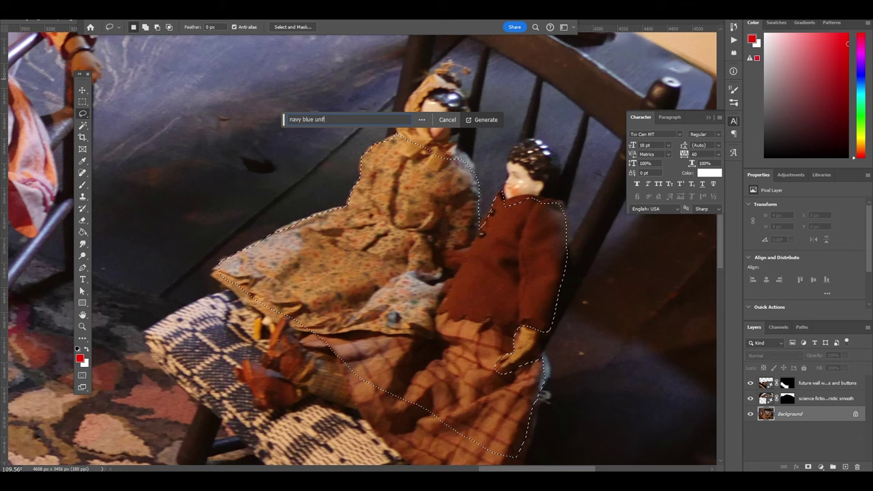
type("orm")
key("Return")
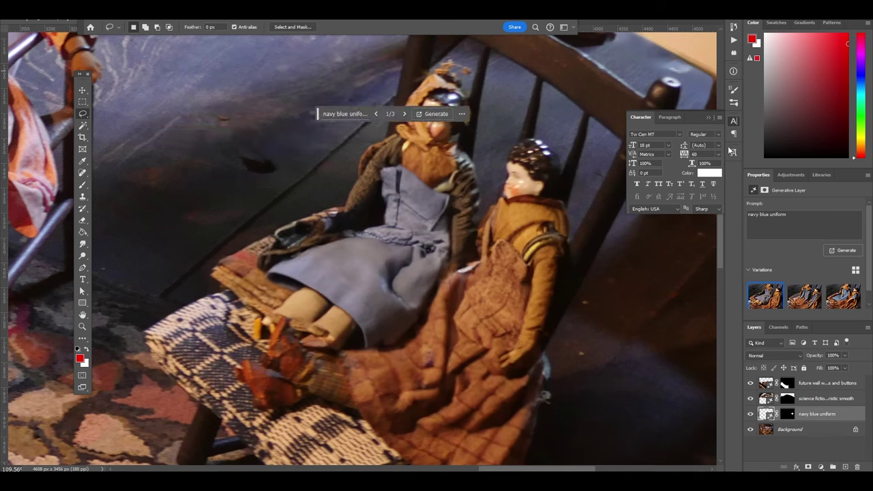
left_click(404, 113)
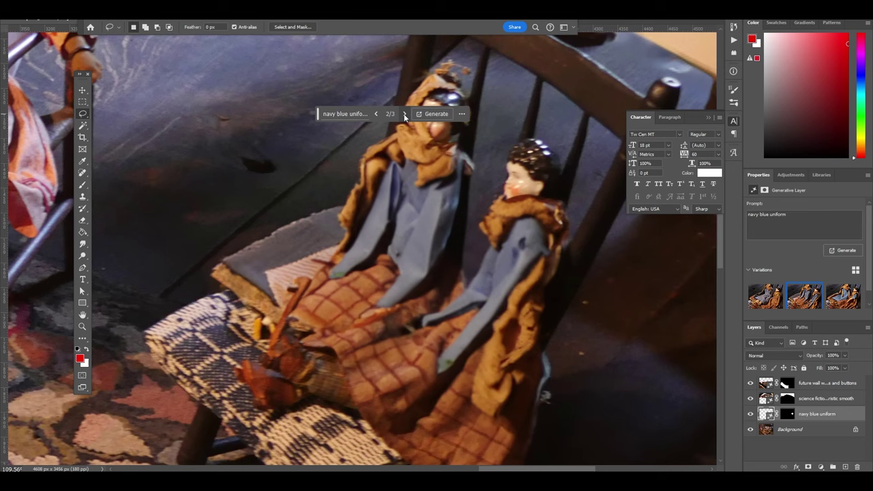
left_click_drag(318, 118, 181, 114)
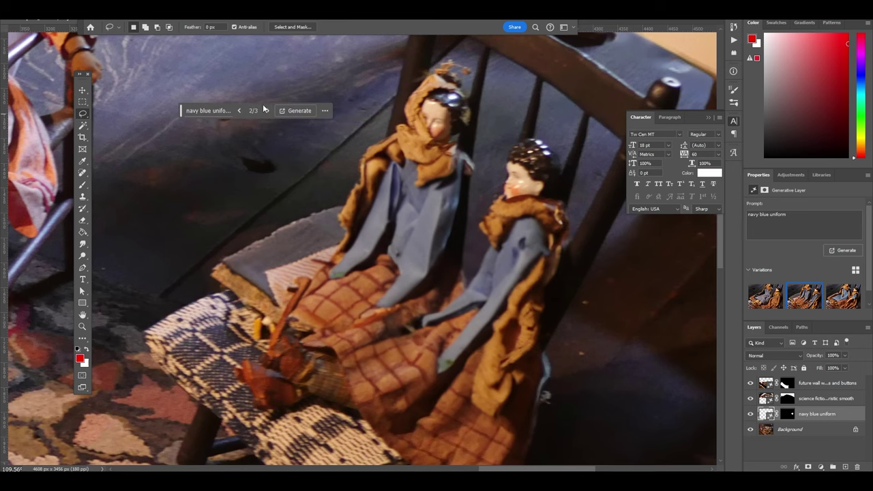
left_click(268, 111)
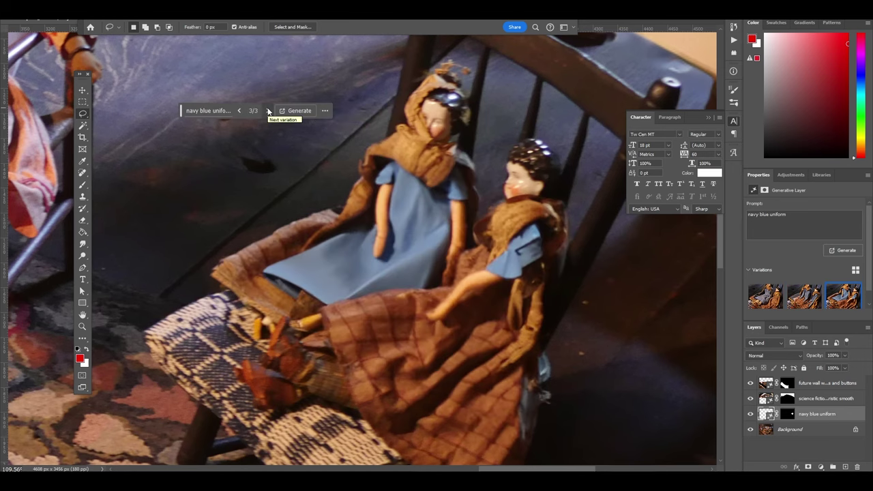
scroll(364, 235, "down", 5)
left_click_drag(311, 223, 432, 259)
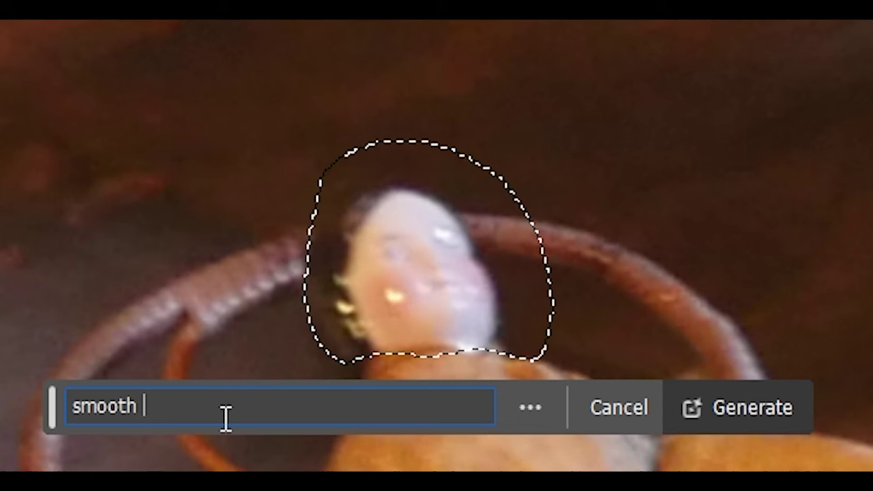
Generate 'smooth robot face' on the doll's head, keeping the green-eyed first variation
type("robot face")
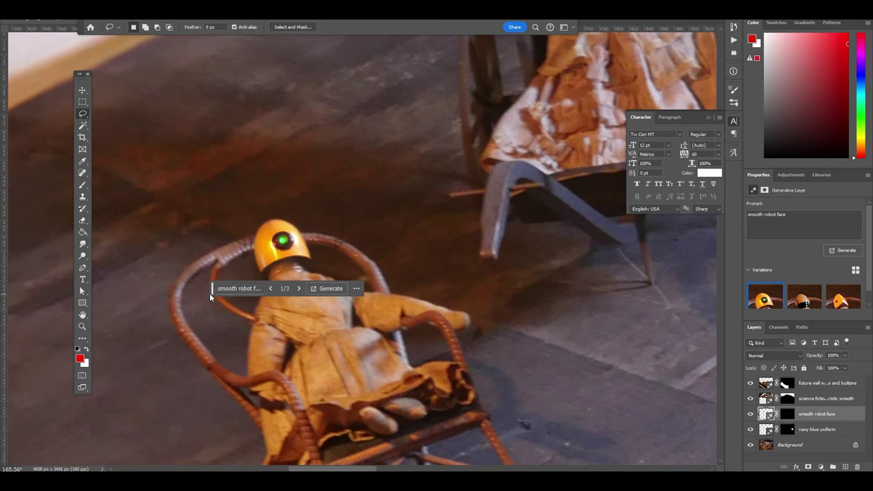
mouse_move(212, 297)
left_mouse_down()
mouse_move(251, 341)
mouse_move(372, 232)
left_mouse_up()
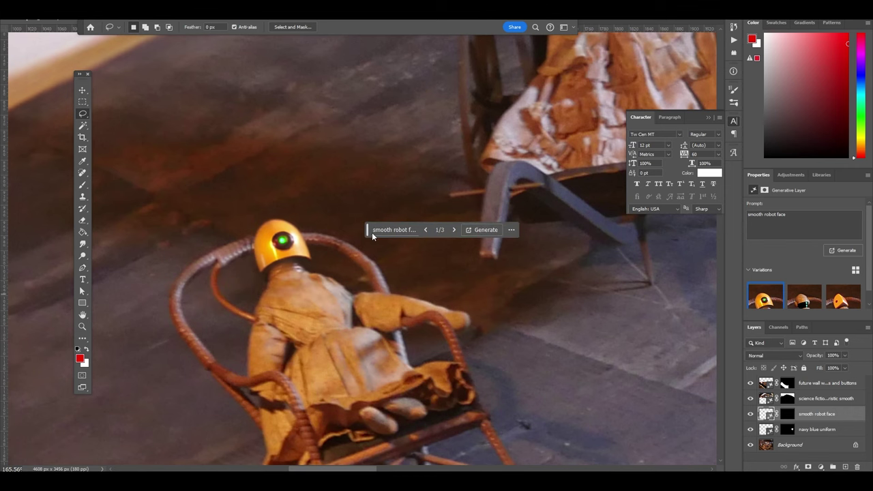
left_click(454, 230)
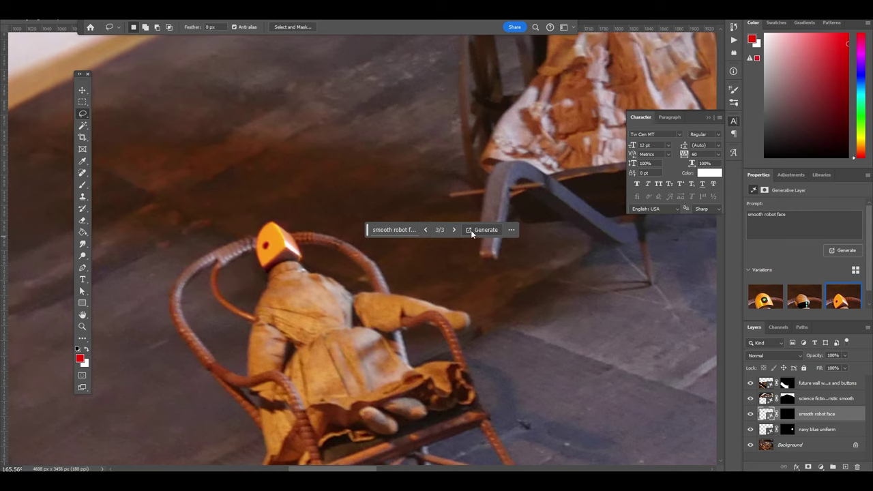
scroll(279, 268, "up", 5)
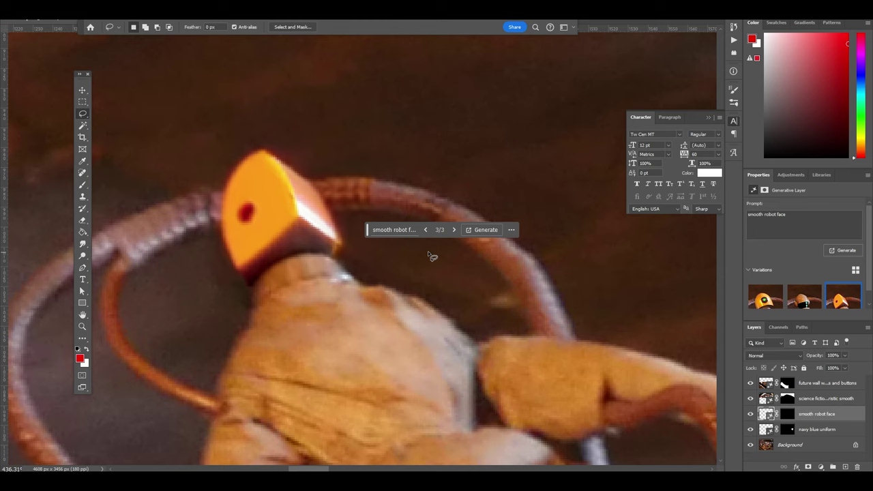
left_click(426, 230)
left_click(426, 231)
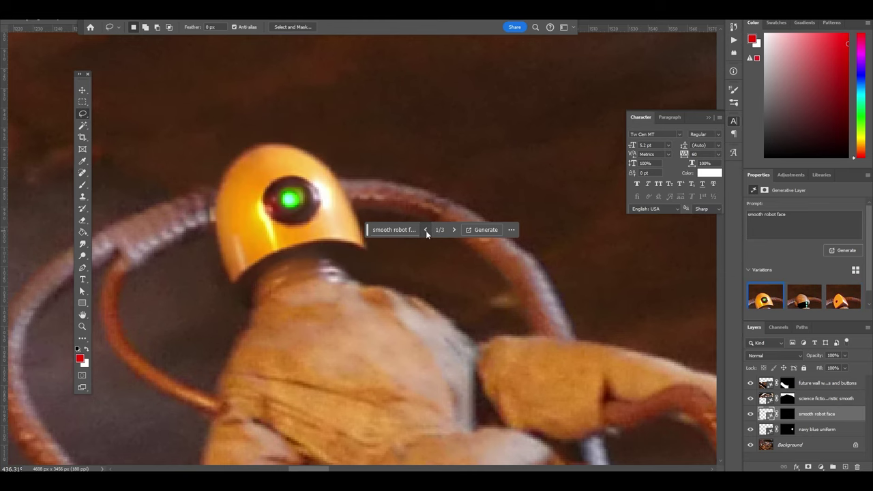
scroll(399, 269, "down", 4)
left_click_drag(367, 229, 481, 255)
scroll(109, 135, "down", 3)
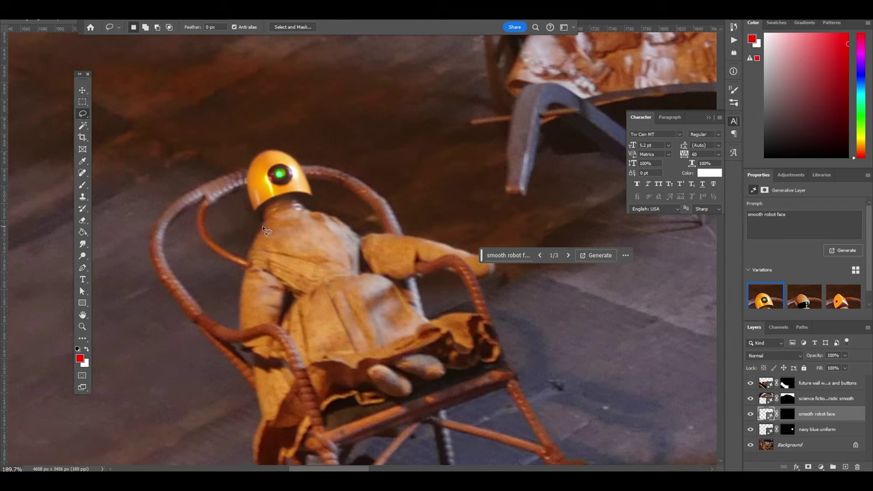
Lasso the robot's chest and generate 'pin cushion with medals', settling on variation two
left_click_drag(264, 230, 258, 244)
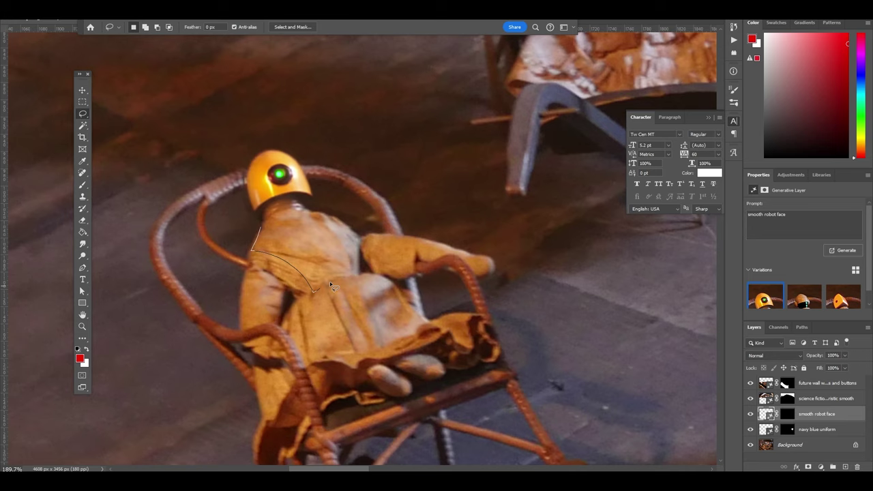
left_click_drag(268, 225, 266, 223)
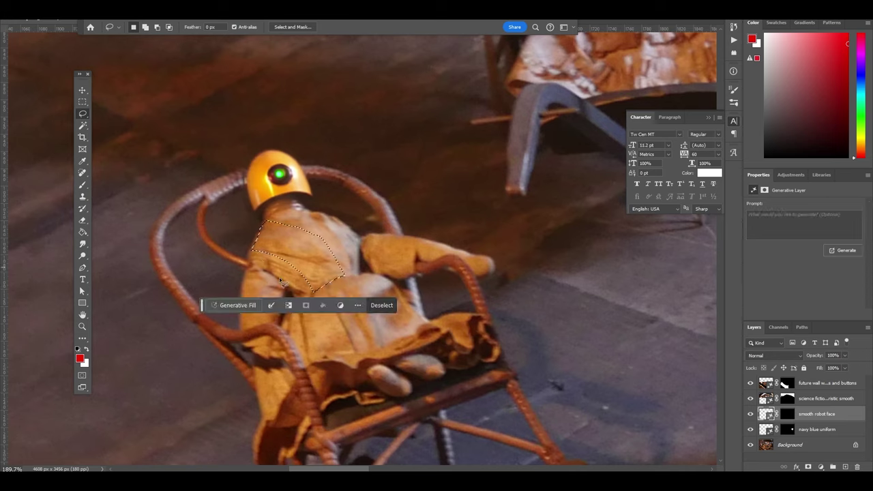
left_click(238, 306)
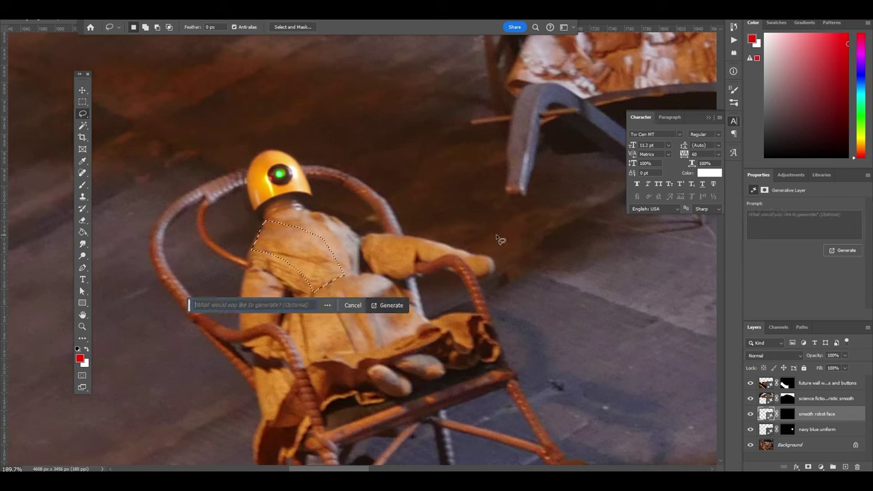
type("pin cushion wi")
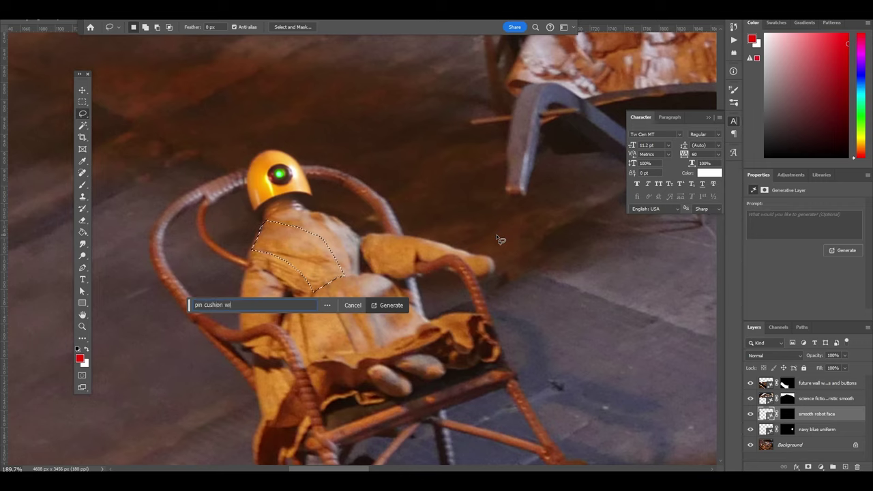
type("th medals")
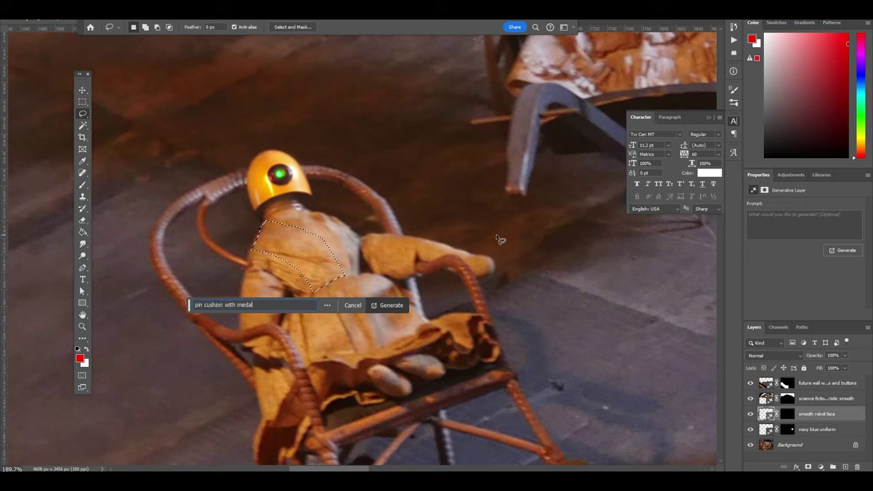
key("Return")
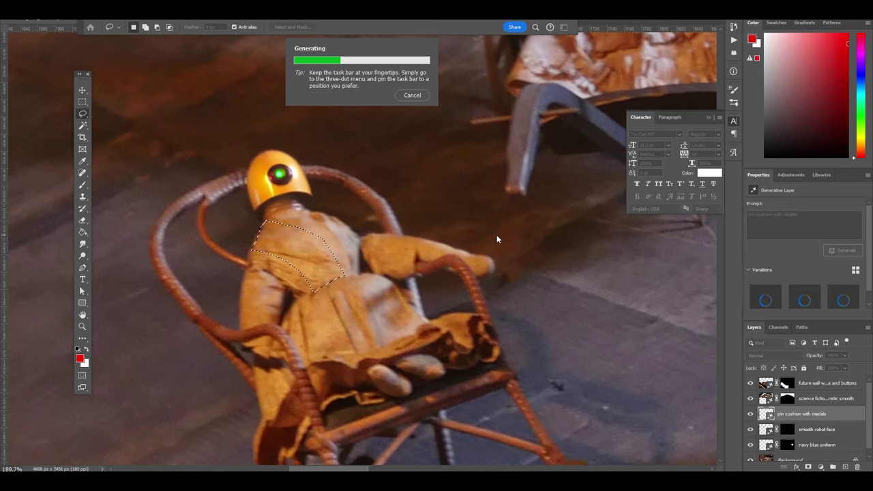
left_click(311, 307)
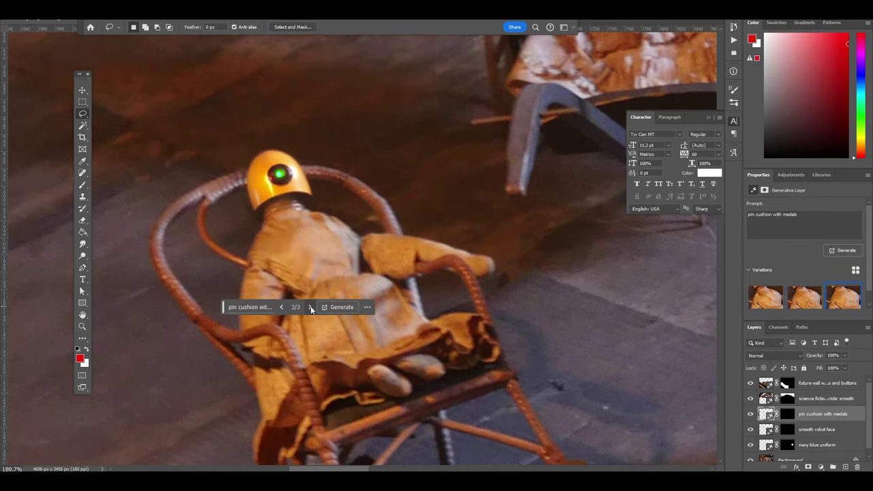
left_click(282, 307)
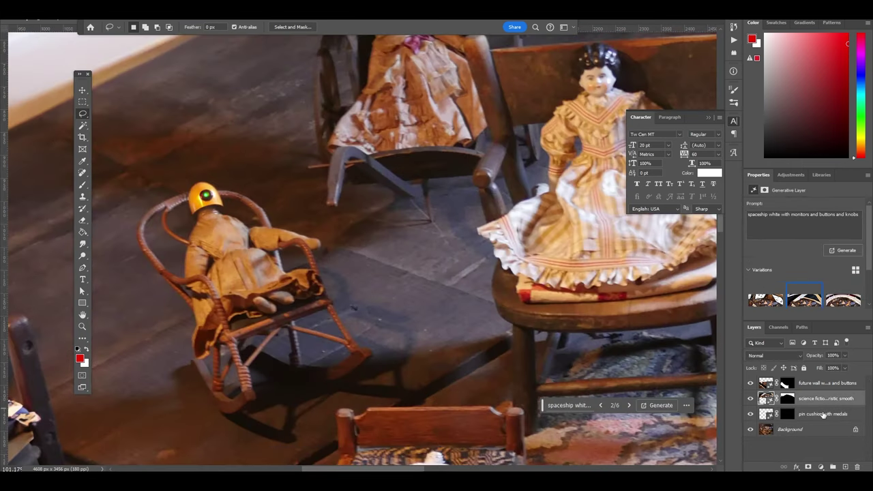
Toggle the spaceship walls and future wall layers' visibility to compare them
left_click(823, 414)
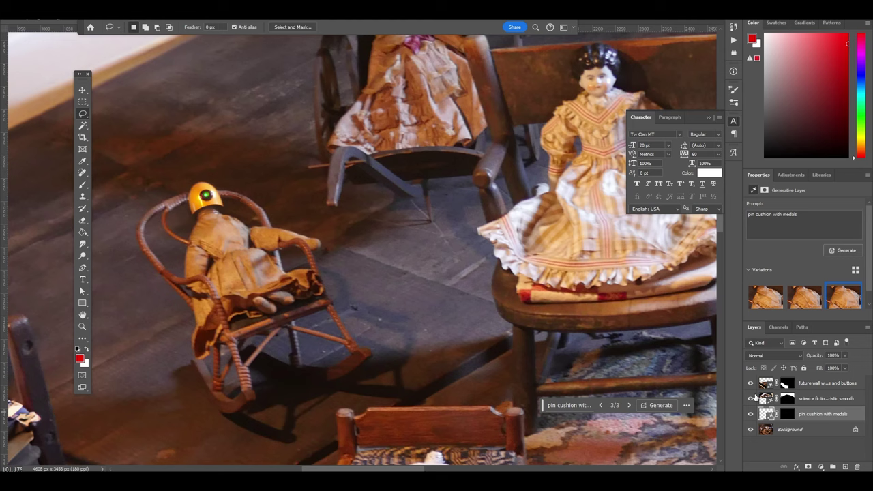
left_click(823, 399)
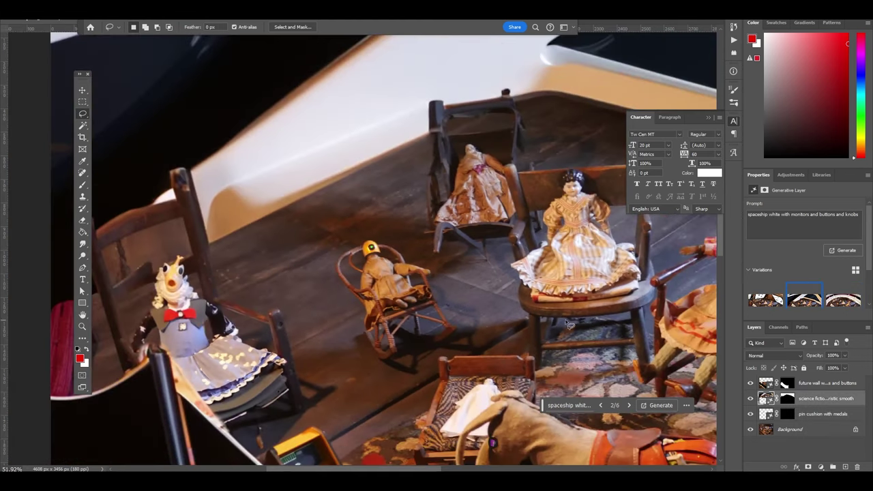
left_click(751, 398)
left_click(751, 387)
left_click(750, 385)
left_click(825, 383)
Keep the second 'belt with studs' variation on the robot doll's chest
left_click_drag(604, 347, 495, 248)
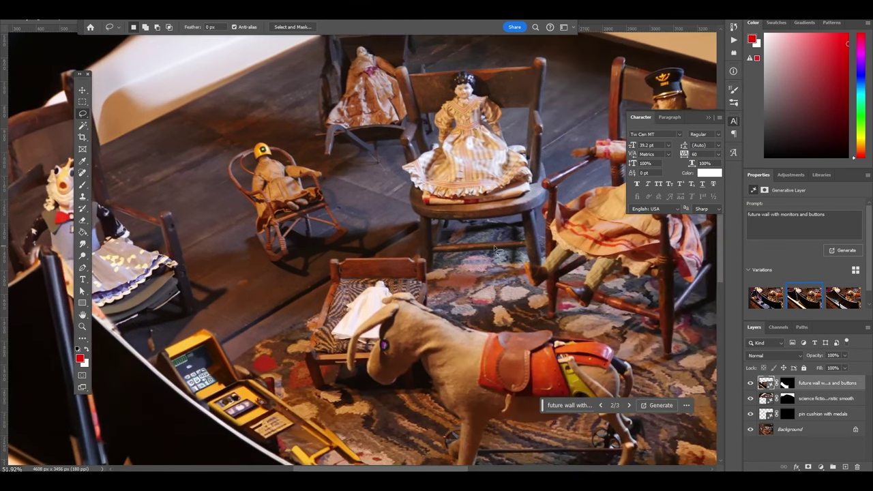
left_click_drag(526, 306, 491, 231)
scroll(491, 231, "down", 2)
scroll(492, 237, "down", 2)
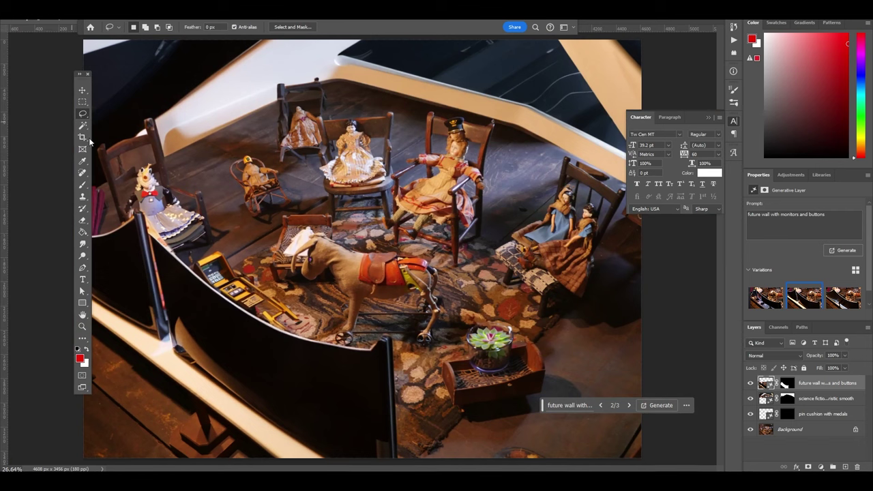
scroll(194, 339, "down", 1)
scroll(194, 339, "down", 1)
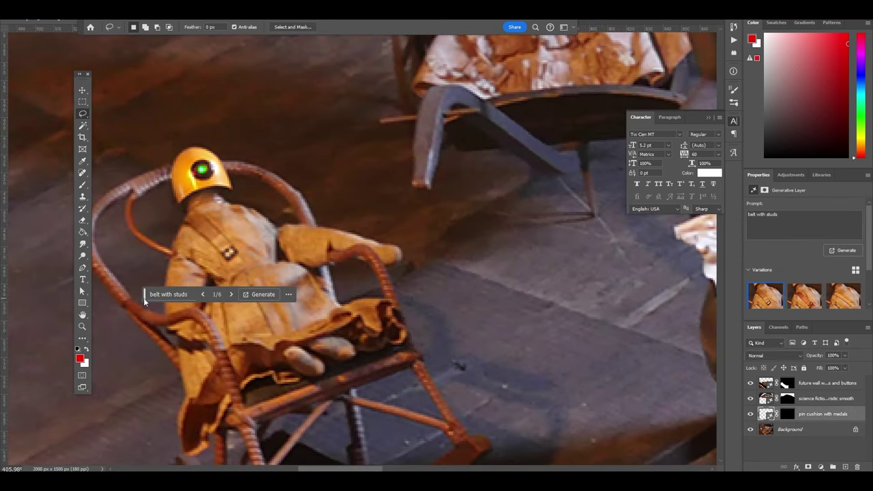
left_click_drag(145, 294, 229, 361)
left_click(316, 362)
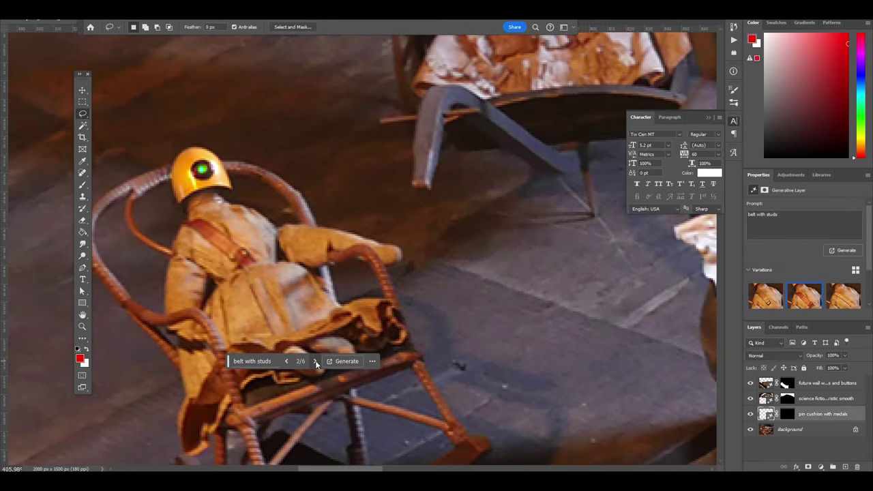
left_click(287, 361)
Switch to the Move tool and zoom out over the scene
left_click(82, 89)
scroll(262, 214, "down", 3)
scroll(262, 213, "down", 3)
scroll(262, 214, "down", 2)
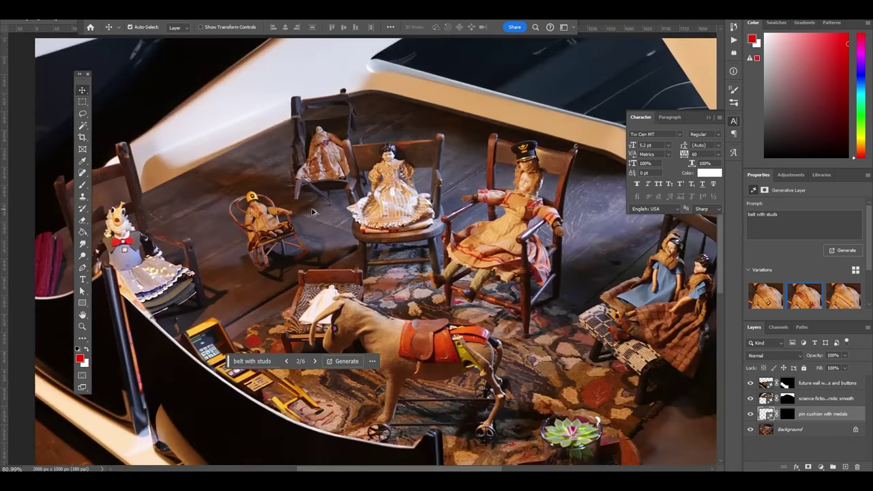
Lower the Color Range fuzziness to 102 for selecting the centre doll
left_click_drag(449, 248, 391, 208)
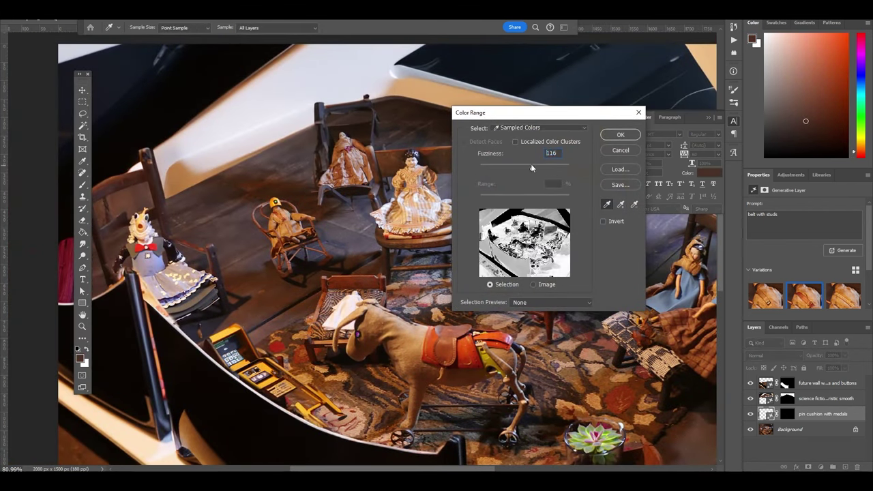
left_click_drag(545, 165, 510, 168)
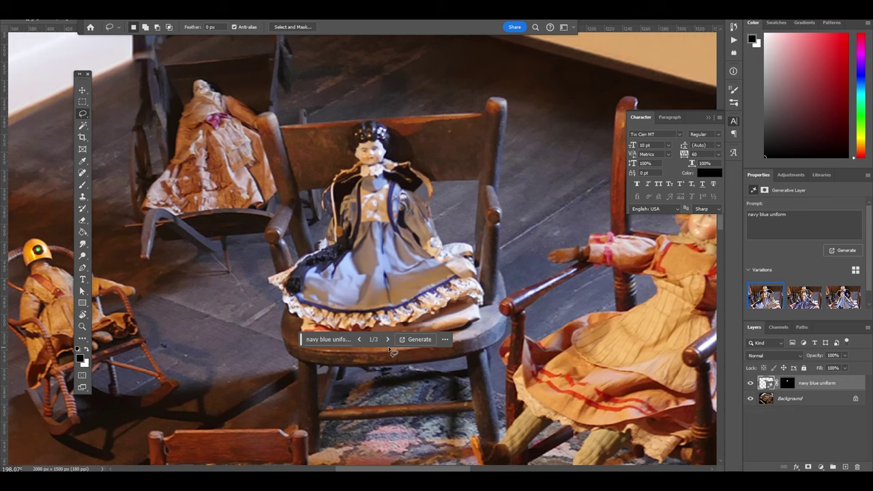
Compare all three navy uniform variations on the centre doll, ending on variation 1/3
left_click(388, 339)
scroll(376, 205, "up", 2)
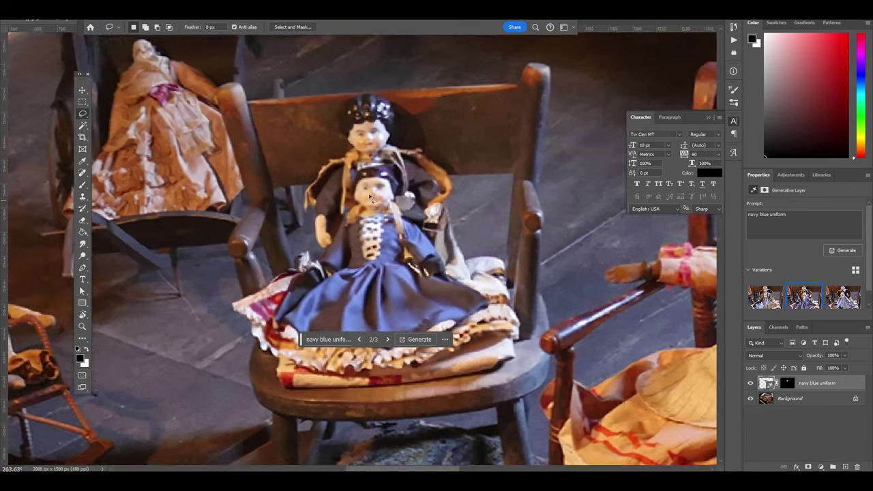
scroll(377, 205, "up", 2)
scroll(372, 199, "down", 4)
left_click(388, 340)
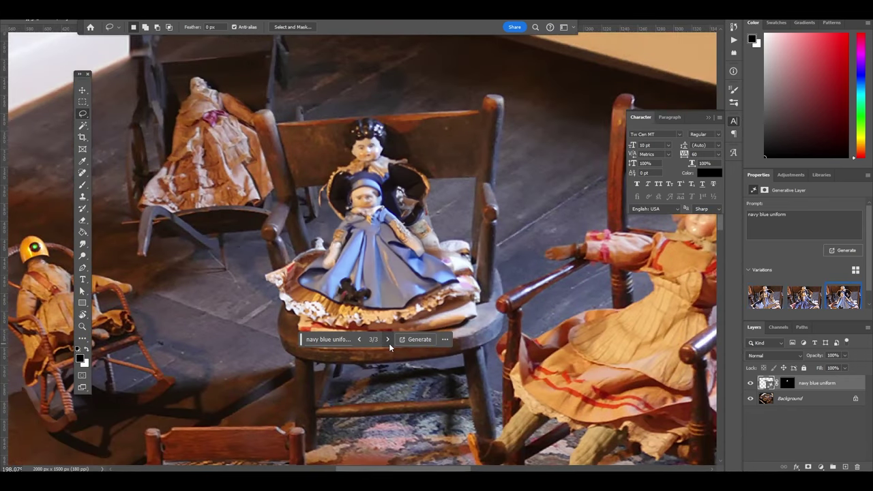
scroll(365, 188, "up", 2)
scroll(365, 188, "down", 3)
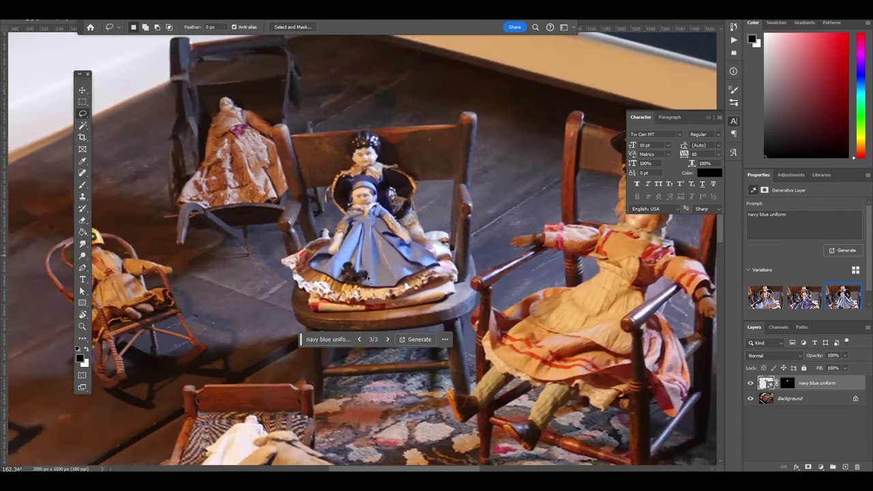
left_click(358, 340)
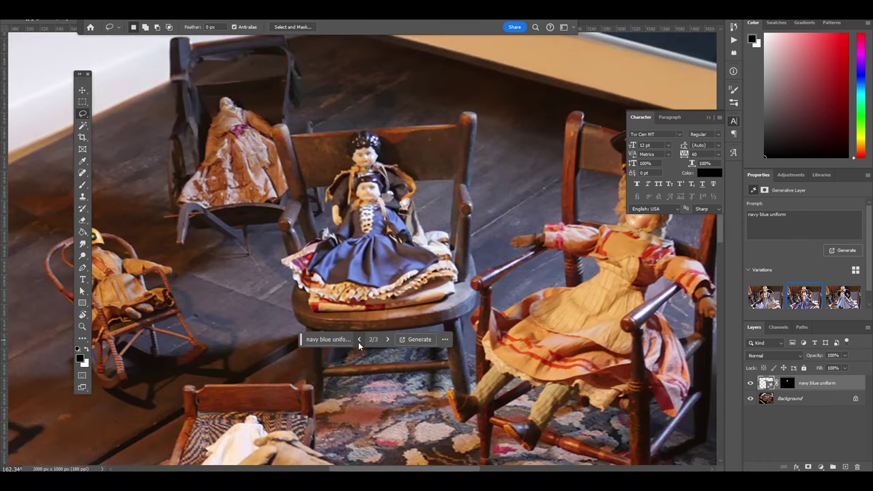
left_click(359, 339)
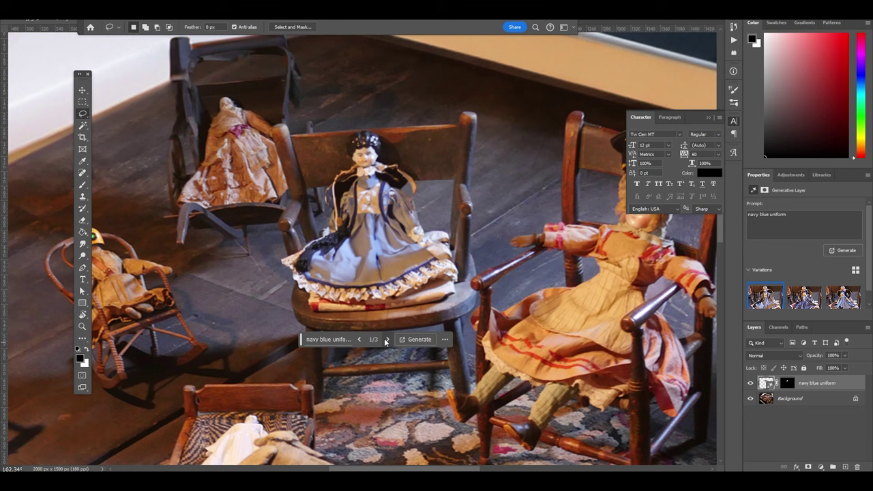
left_click(387, 339)
left_click(387, 339)
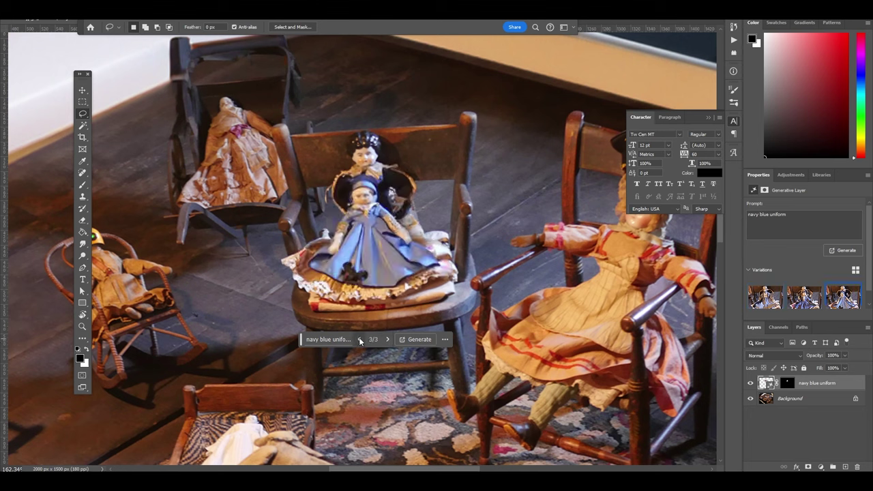
left_click(360, 340)
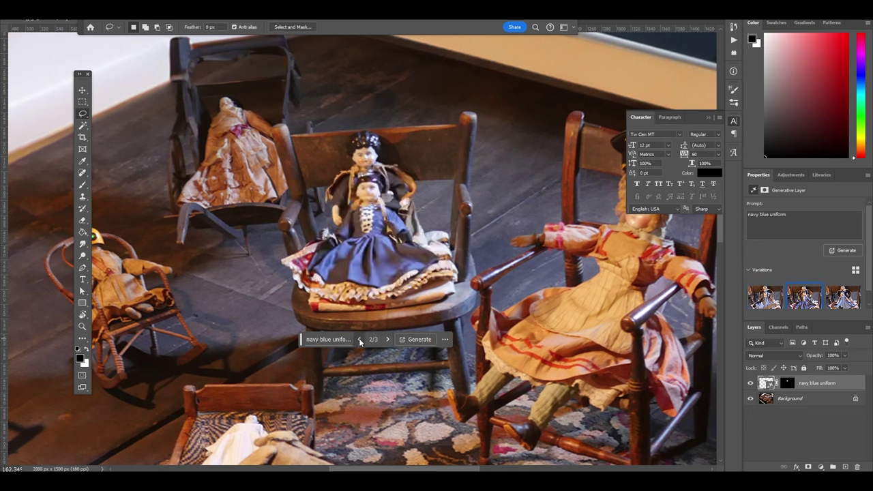
left_click(360, 340)
left_click(387, 340)
left_click(359, 340)
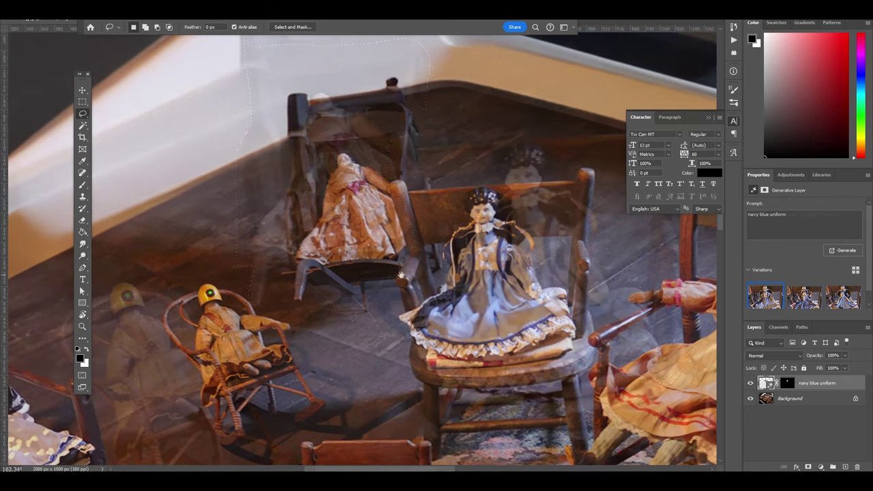
Generate 'future freeze cooler' behind the centre chair and keep the first variation
key("Return")
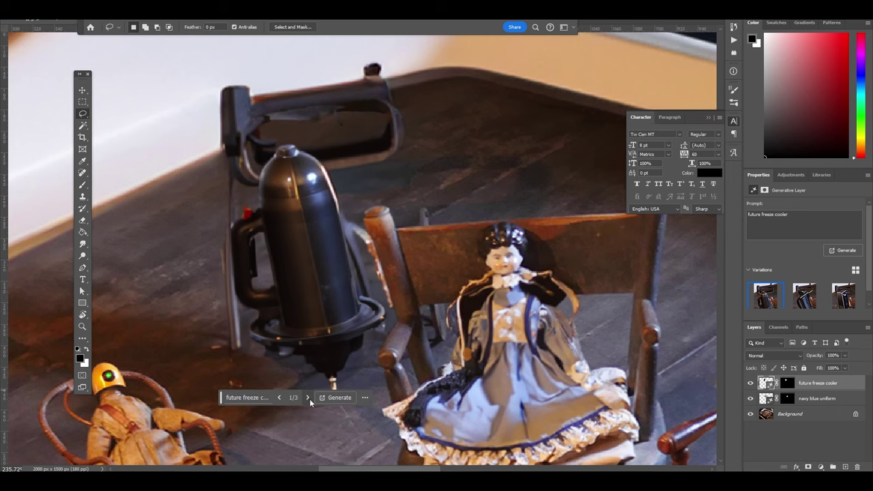
left_click(307, 397)
left_click(308, 399)
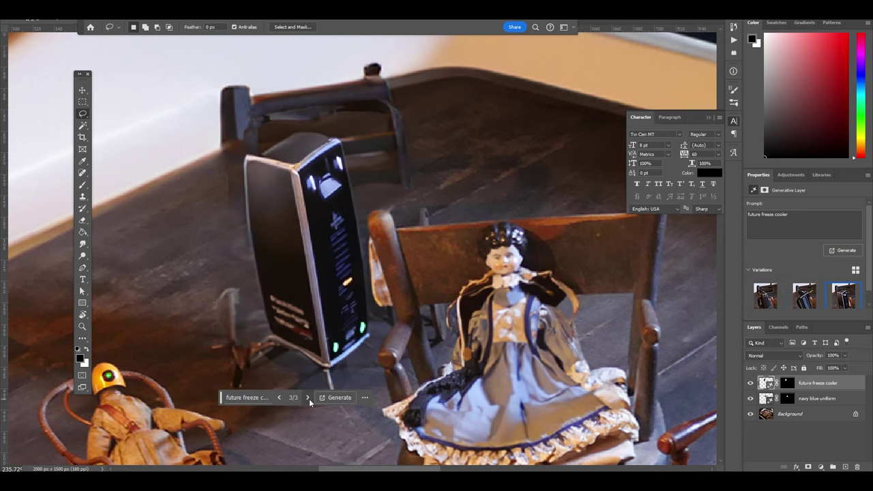
scroll(341, 351, "down", 2)
scroll(355, 336, "down", 2)
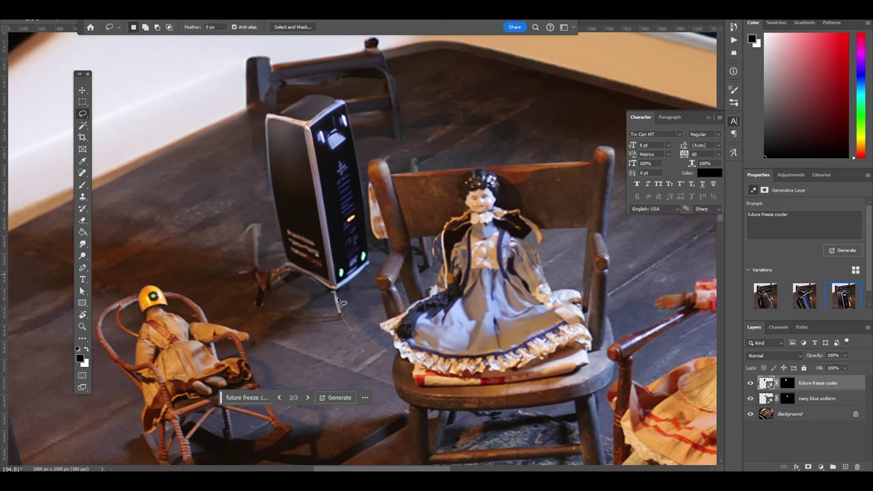
left_click(280, 397)
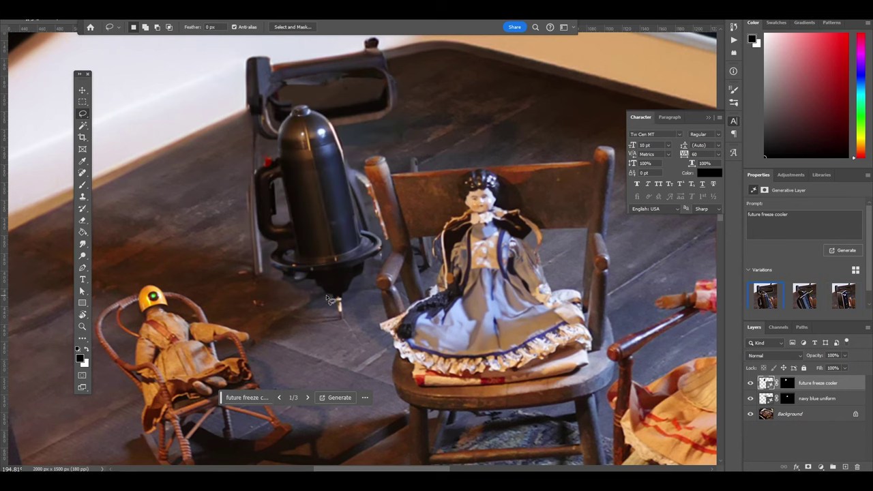
scroll(326, 294, "down", 3)
Toggle the cooler layer's visibility to compare the scene with and without it
left_click(751, 383)
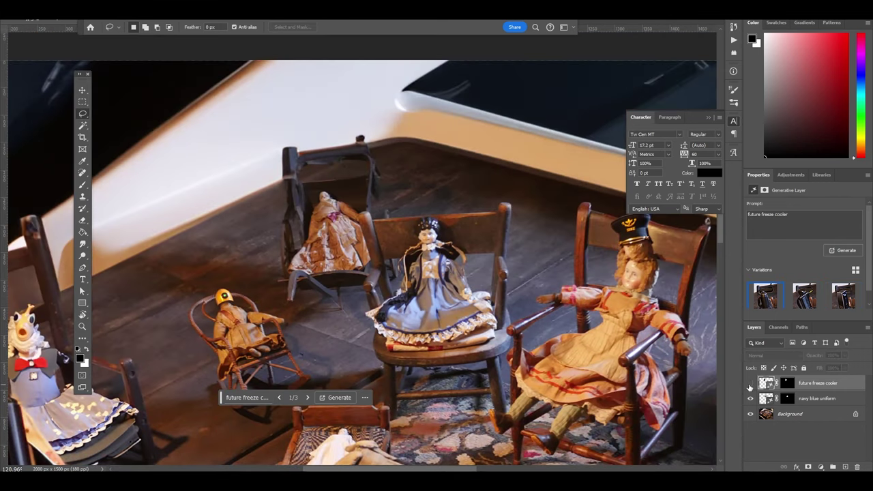
left_click(750, 384)
scroll(279, 239, "up", 3)
scroll(389, 205, "up", 2)
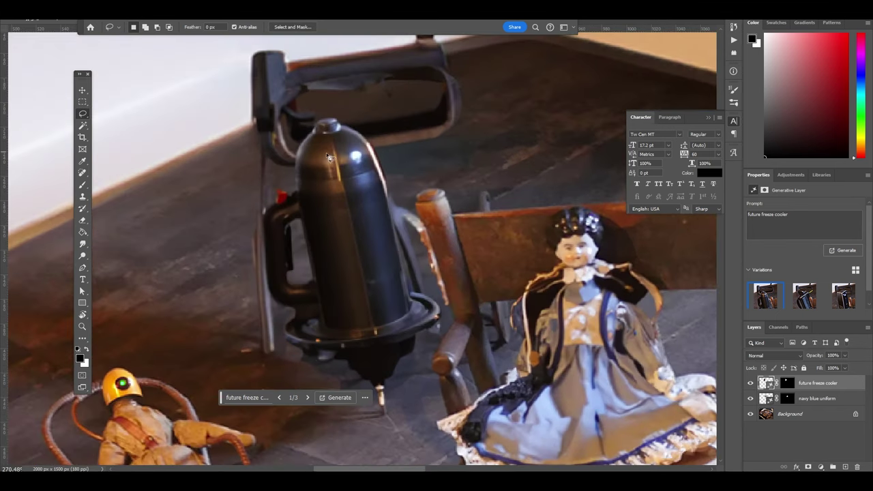
scroll(345, 246, "down", 2)
scroll(287, 208, "down", 2)
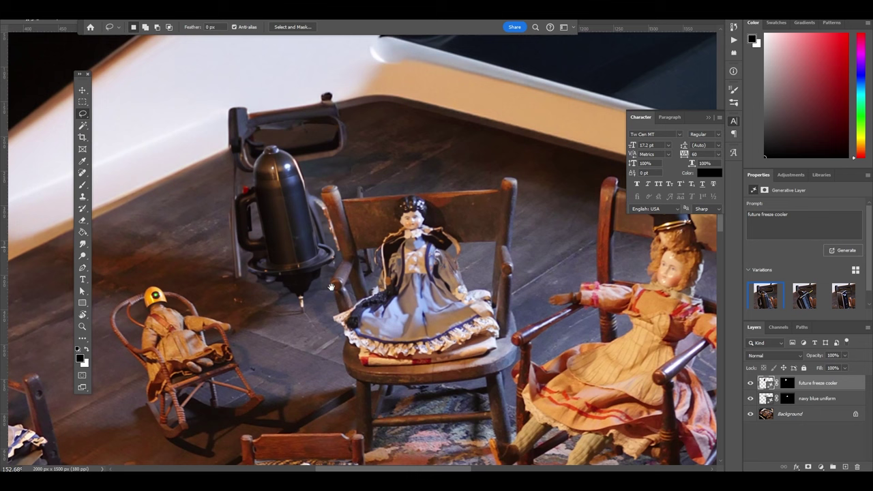
Drag the cooler to the right, then back behind the centre chair
left_click(82, 90)
mouse_move(284, 232)
left_mouse_down()
mouse_move(467, 212)
mouse_move(533, 148)
left_mouse_up()
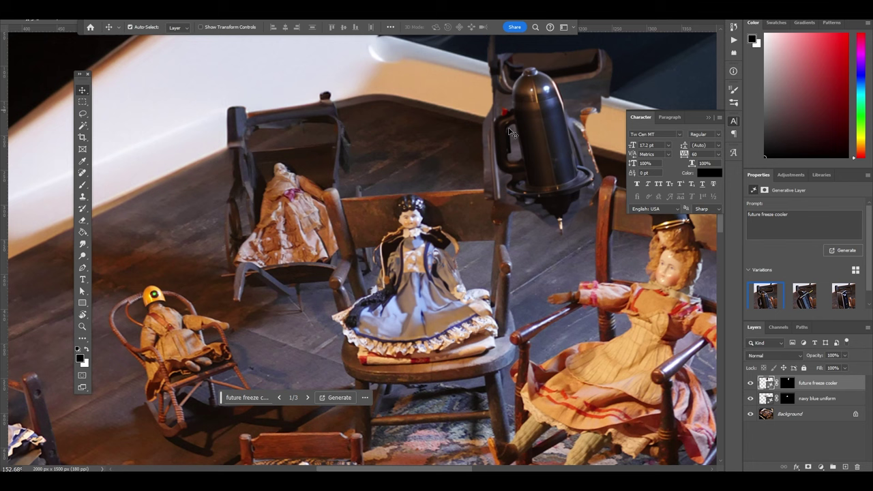
left_click_drag(537, 143, 280, 194)
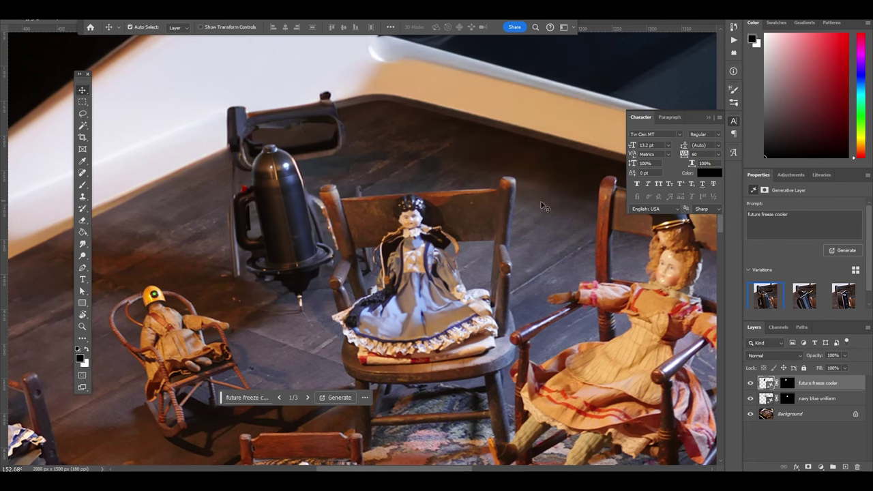
left_click_drag(529, 236, 336, 165)
Pan across the room to bring the doll bed with the white-draped figure close
scroll(335, 164, "down", 5)
scroll(253, 193, "up", 5)
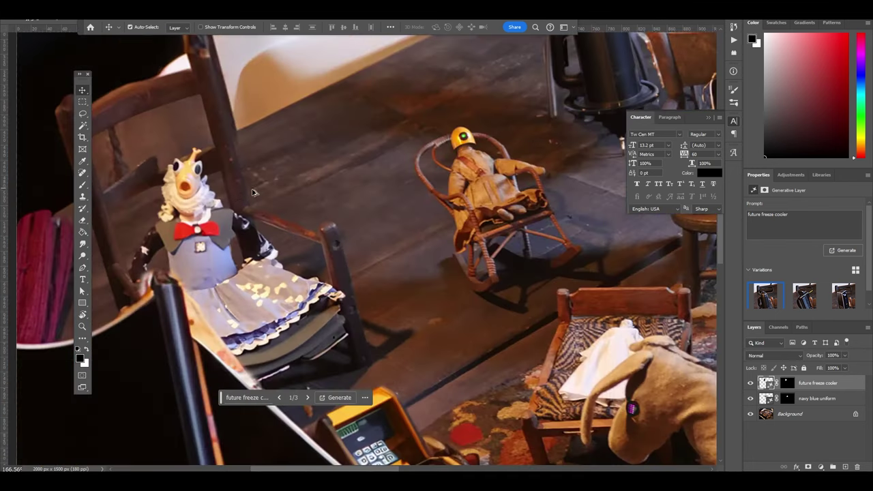
scroll(345, 226, "right", 3)
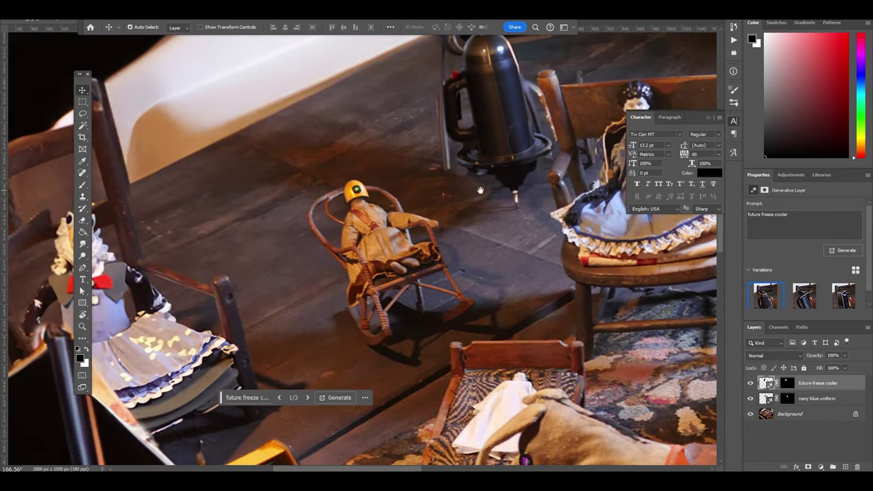
left_click_drag(480, 190, 348, 334)
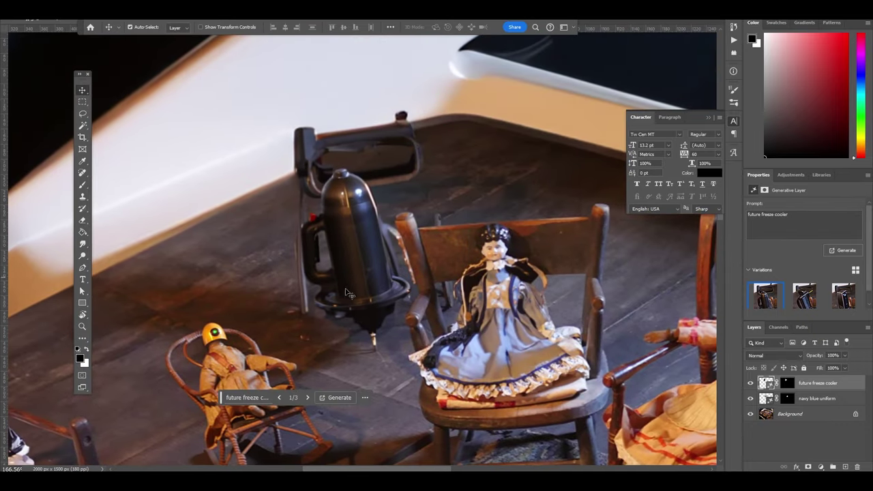
left_click_drag(348, 293, 249, 208)
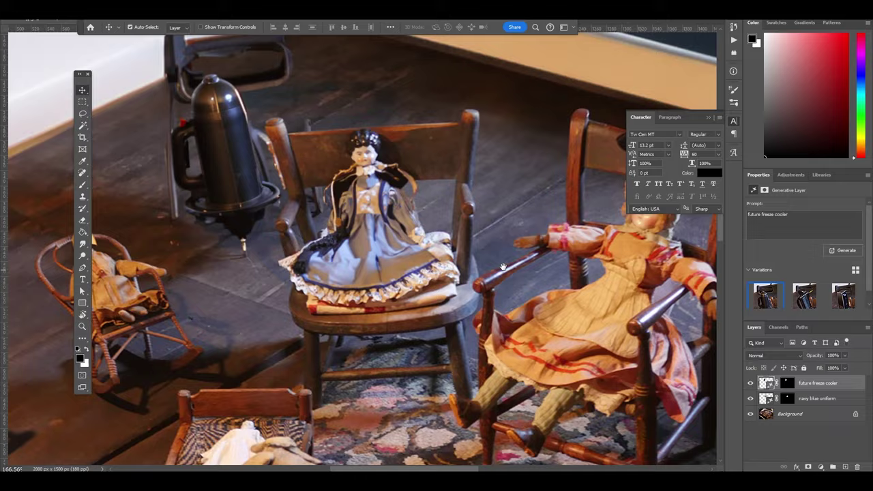
left_click_drag(298, 240, 238, 254)
left_click_drag(348, 197, 583, 66)
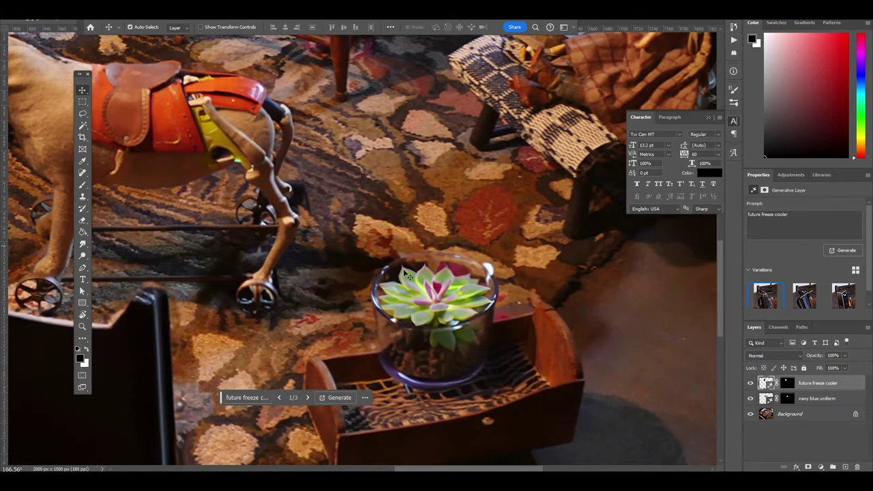
left_click_drag(256, 247, 444, 266)
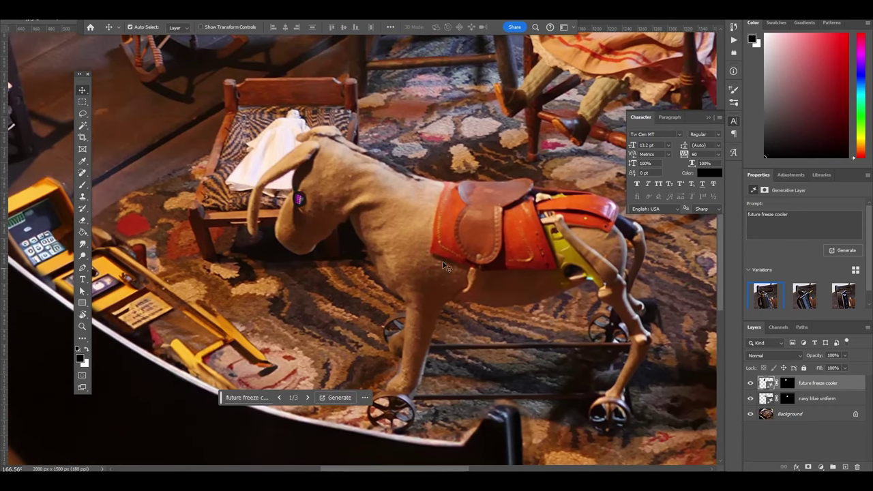
left_click_drag(345, 270, 384, 302)
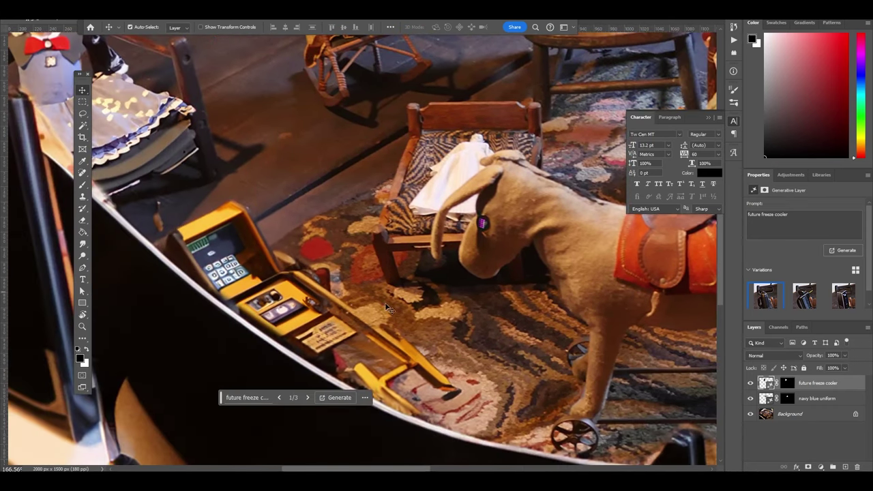
left_click_drag(310, 292, 286, 341)
scroll(129, 241, "up", 3)
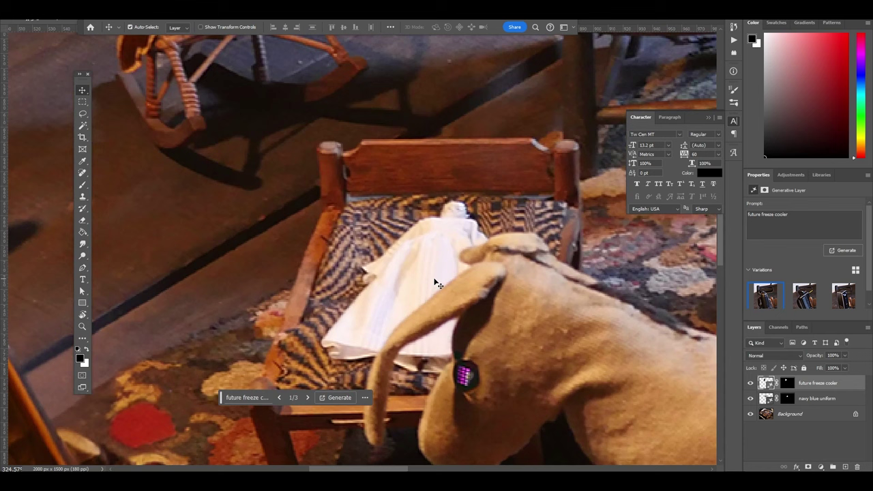
Compare the angel variations, keep the white third one on the doll bed, and merge it down with Ctrl+E
left_click(83, 114)
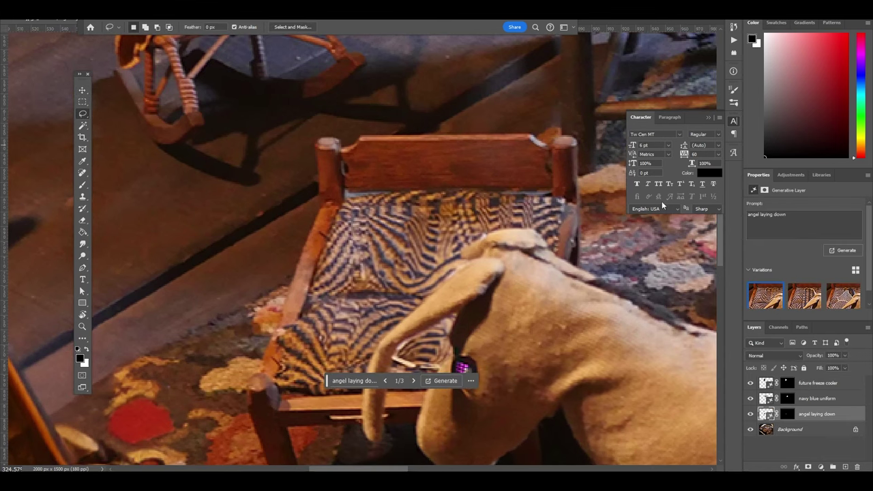
left_click(414, 382)
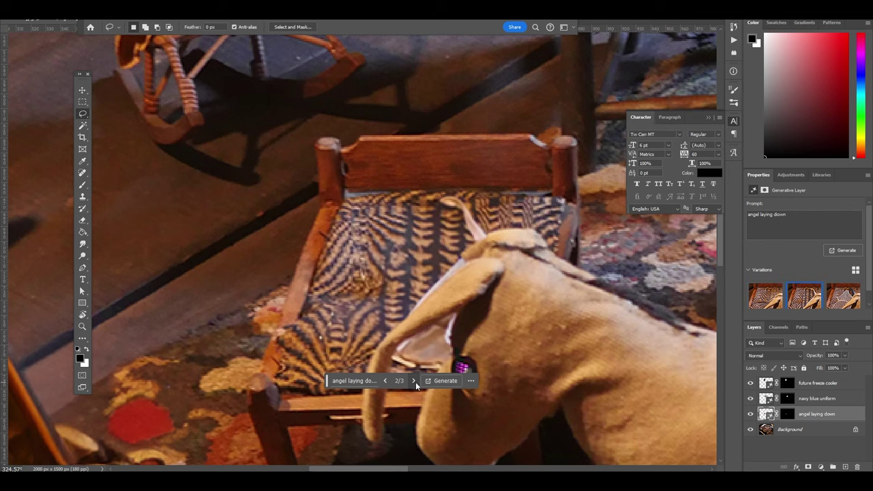
left_click(414, 382)
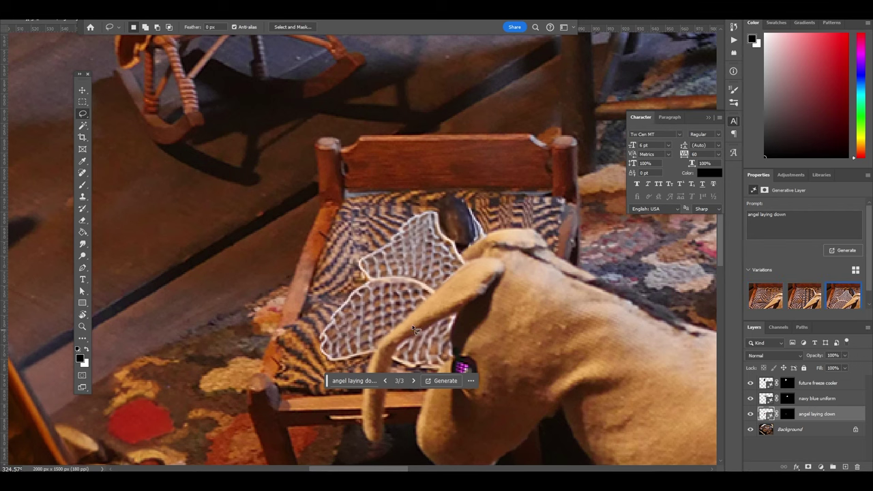
scroll(416, 337, "down", 3)
scroll(429, 341, "up", 2)
scroll(434, 329, "up", 2)
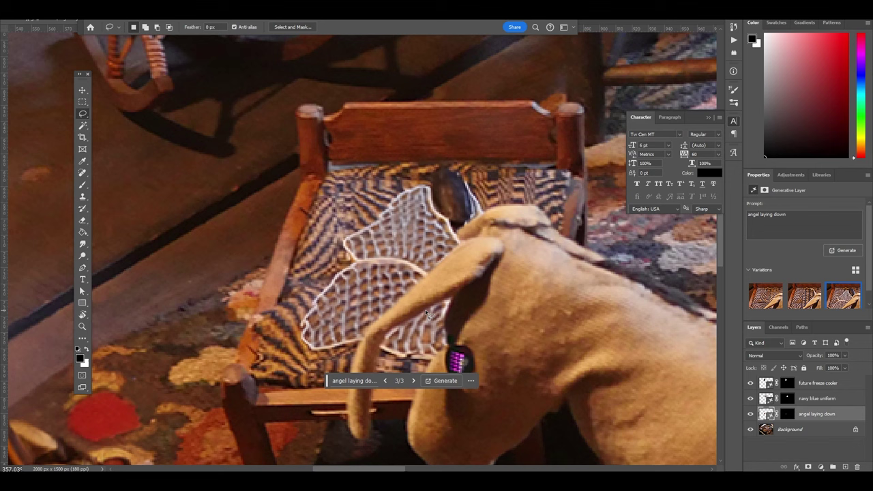
left_click(751, 414)
left_click(386, 382)
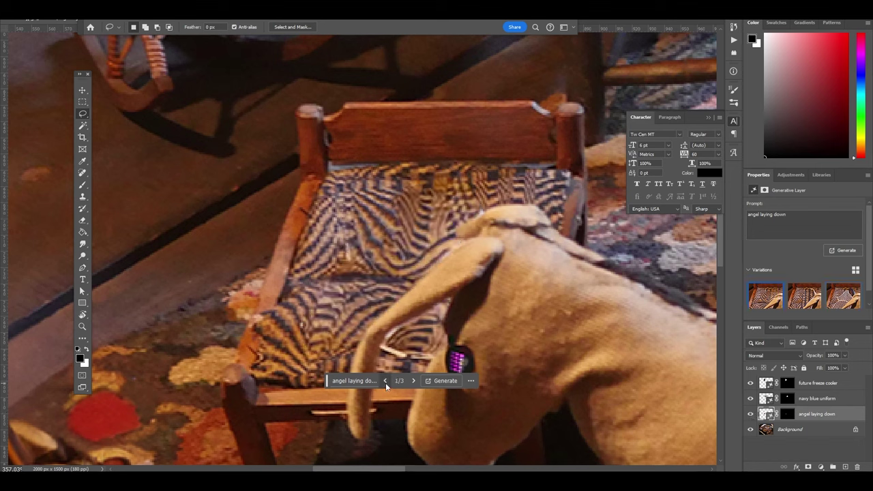
left_click(413, 381)
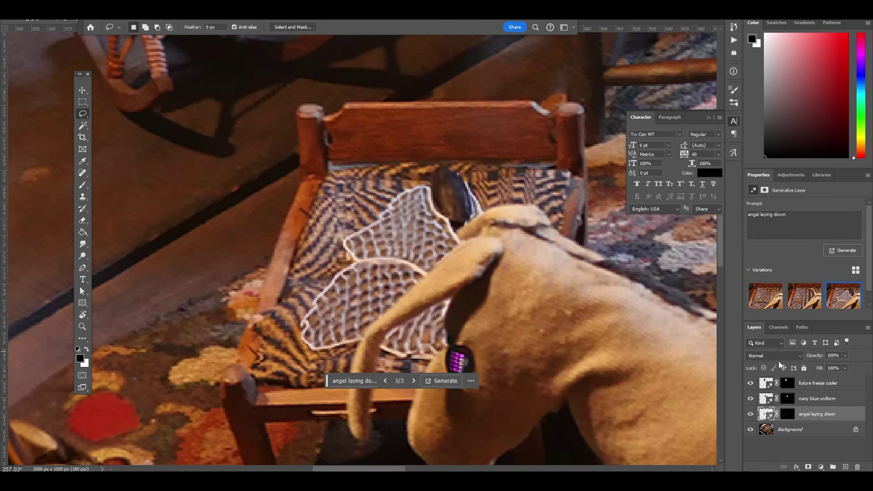
key("ctrl+e")
Generate 'brass bars' across the hatted doll's collar and preview its three variations
scroll(466, 258, "down", 5)
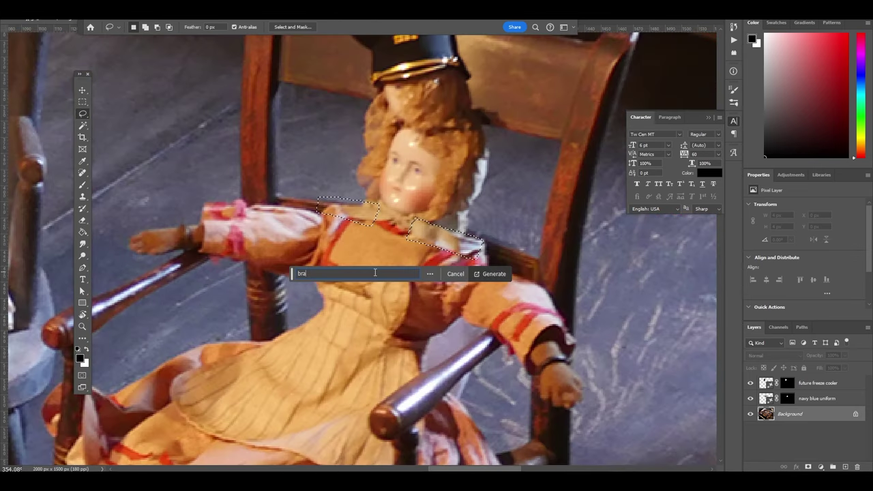
type("ss bars")
key("Return")
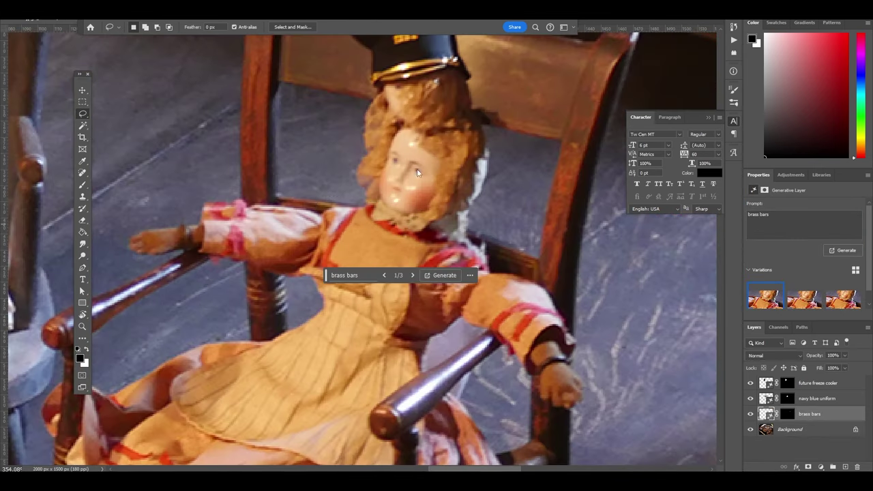
left_click(414, 275)
left_click(414, 275)
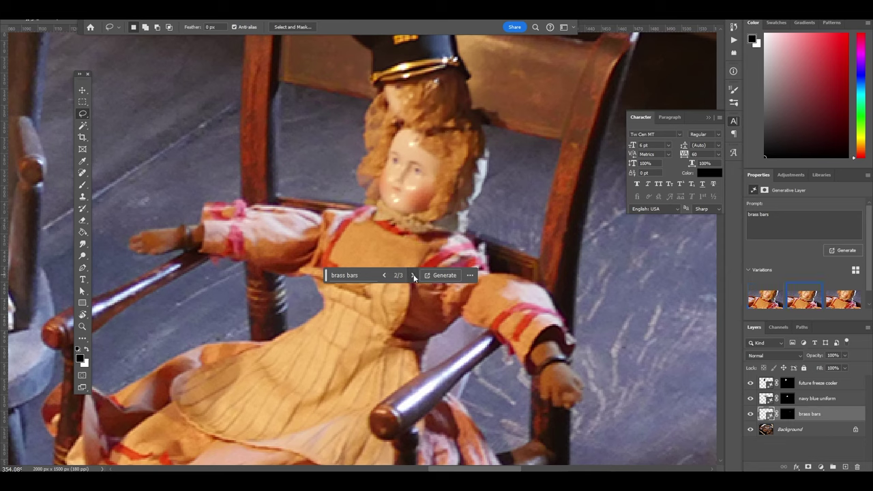
left_click(414, 275)
left_click(356, 278)
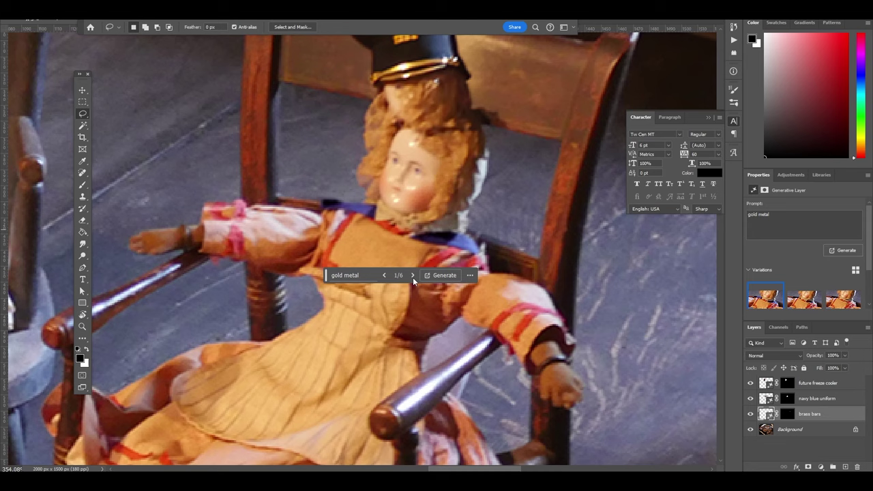
Cycle through the gold metal variations and return to the first one
left_click(413, 275)
left_click(412, 276)
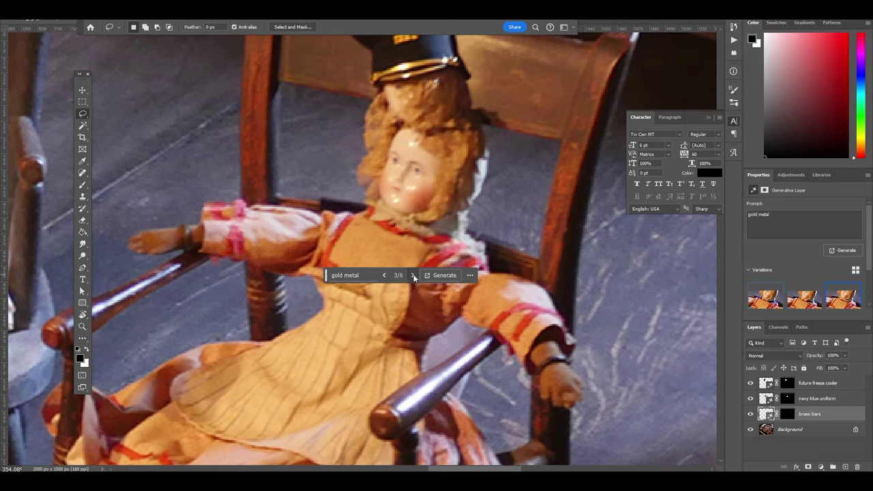
left_click(413, 276)
left_click(413, 276)
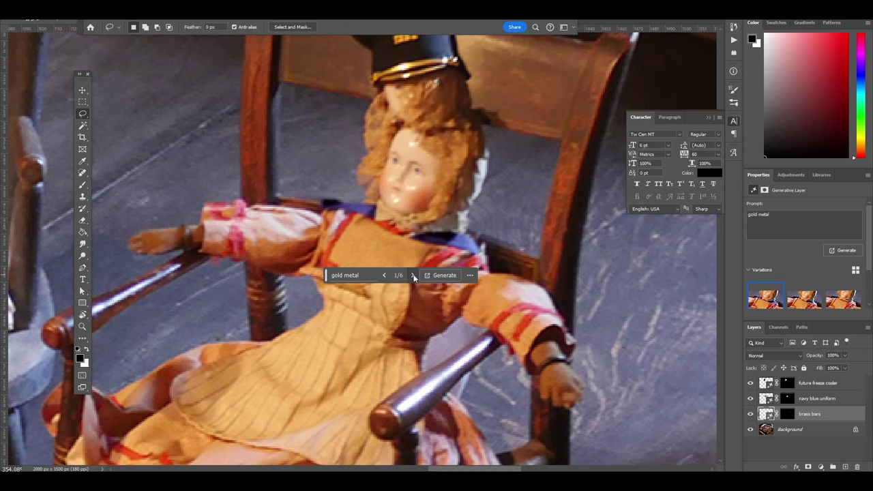
scroll(412, 234, "down", 2)
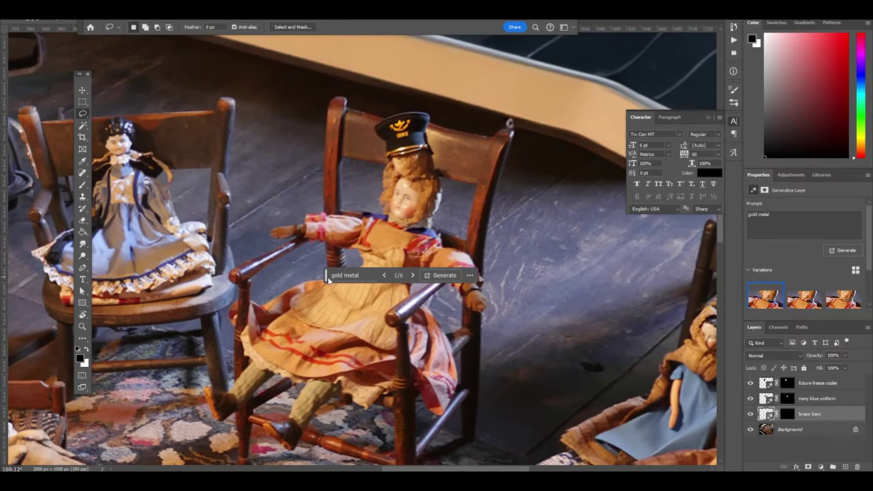
Select the Color Balance adjustment and drag the midtone Yellow–Blue slider left to reduce the blue
scroll(437, 303, "down", 2)
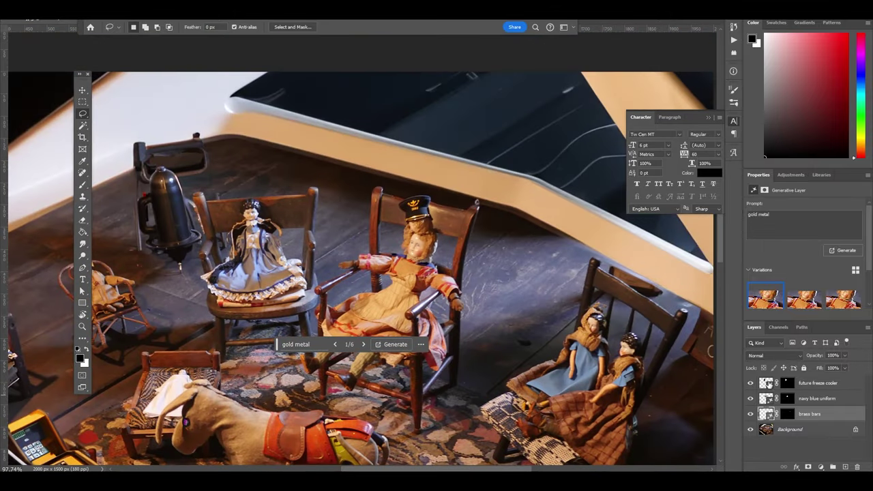
left_click(768, 384)
left_click(772, 419)
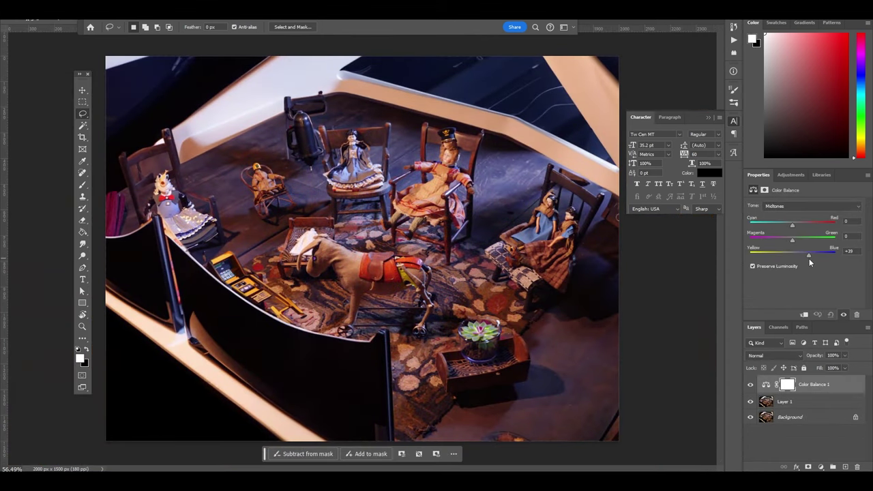
mouse_move(816, 263)
left_mouse_down()
mouse_move(800, 263)
mouse_move(783, 241)
mouse_move(805, 245)
left_mouse_up()
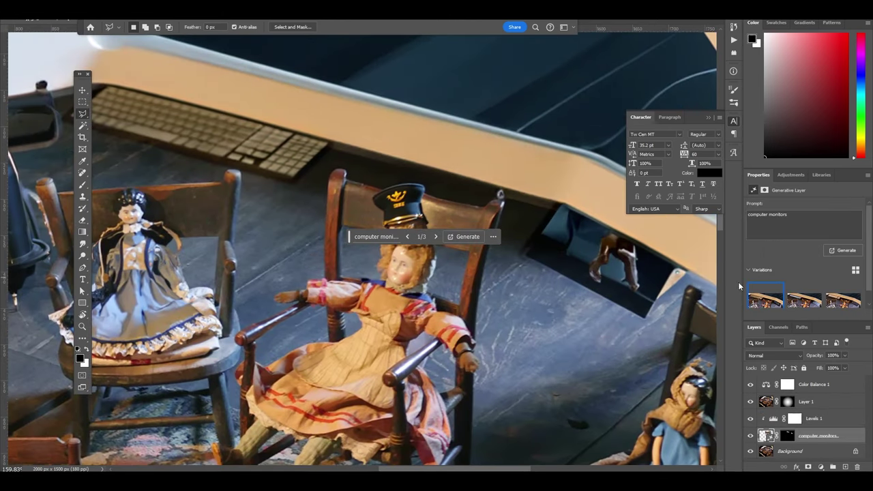
Preview the second and third 'computer monitors' variations on the desk
left_click(436, 237)
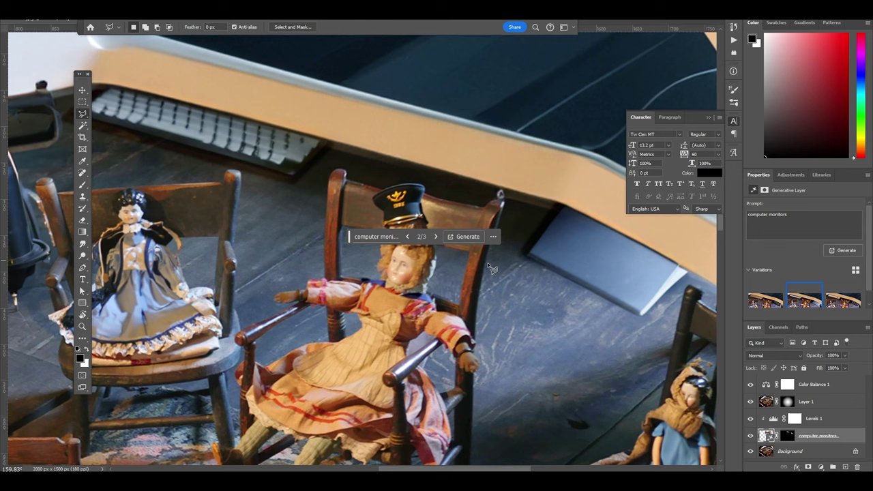
left_click(437, 237)
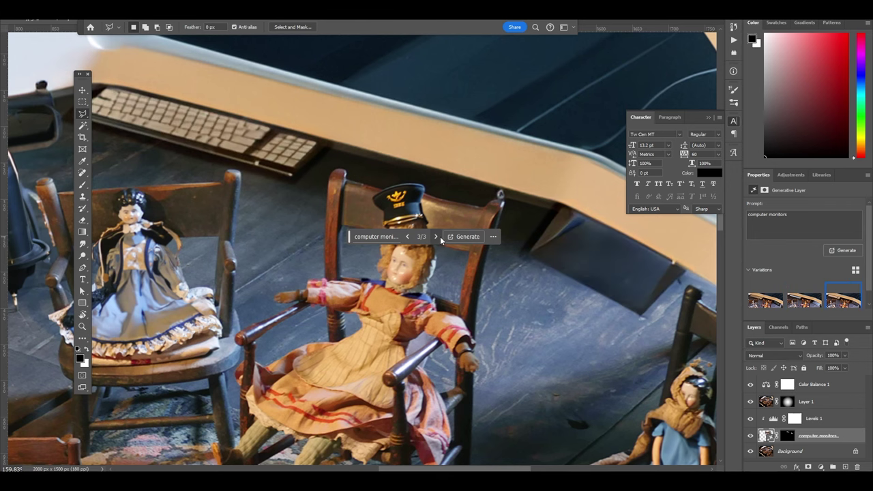
scroll(603, 258, "down", 5)
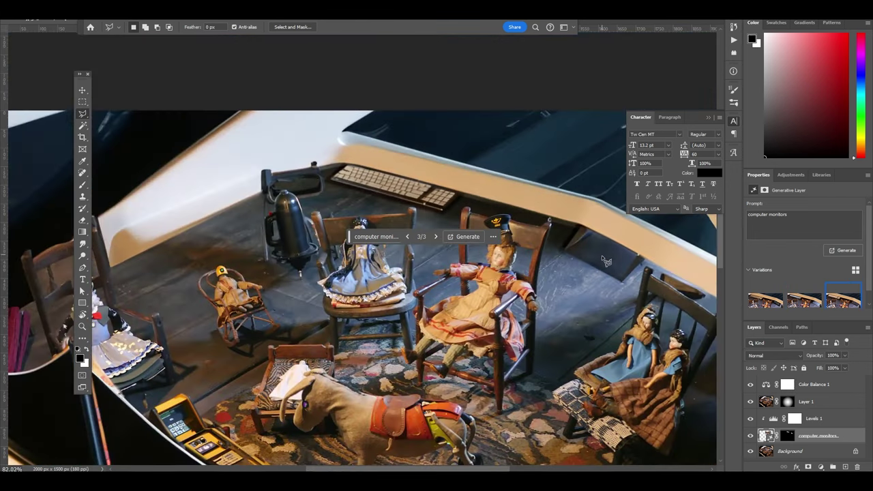
left_click_drag(606, 260, 528, 224)
Abandon the prompt edit, check the concert lights variations, and delete the generated desk layer
left_click(382, 237)
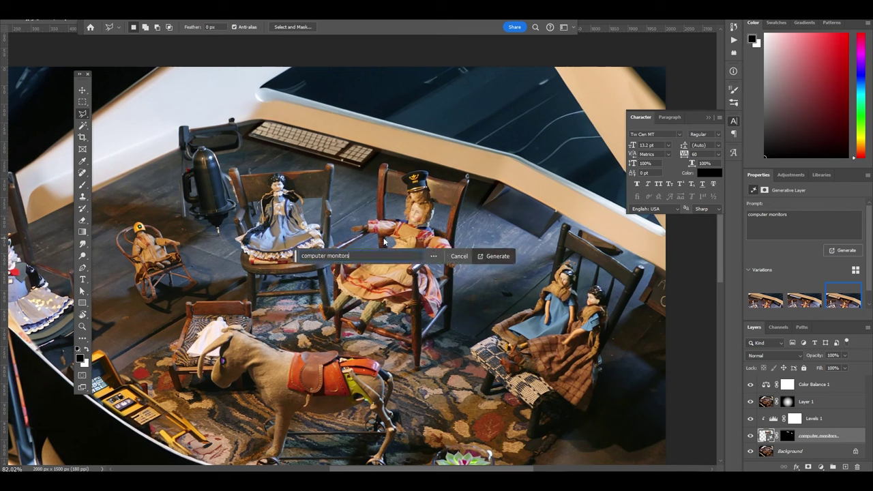
key("ctrl+a")
type("cond")
key("Escape")
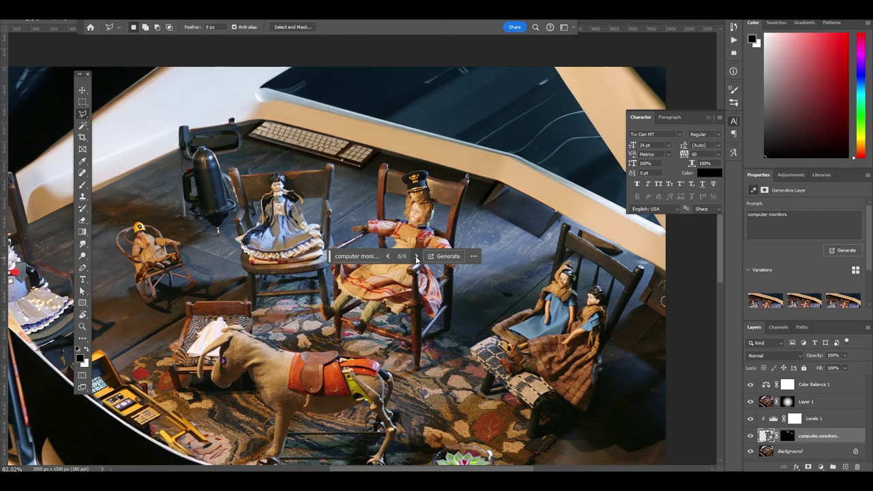
left_click(417, 258)
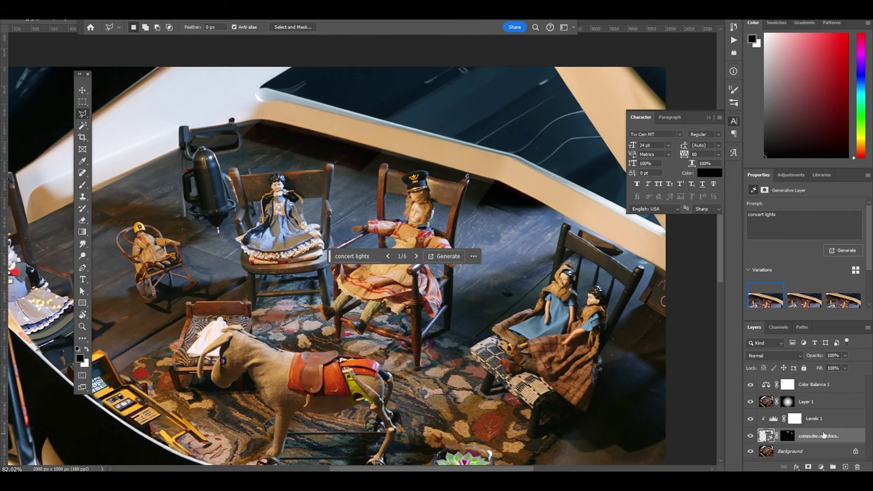
key("Delete")
Select the Color Balance adjustment and lower its midtone Magenta–Green value from +28 to +24
key("ctrl+0")
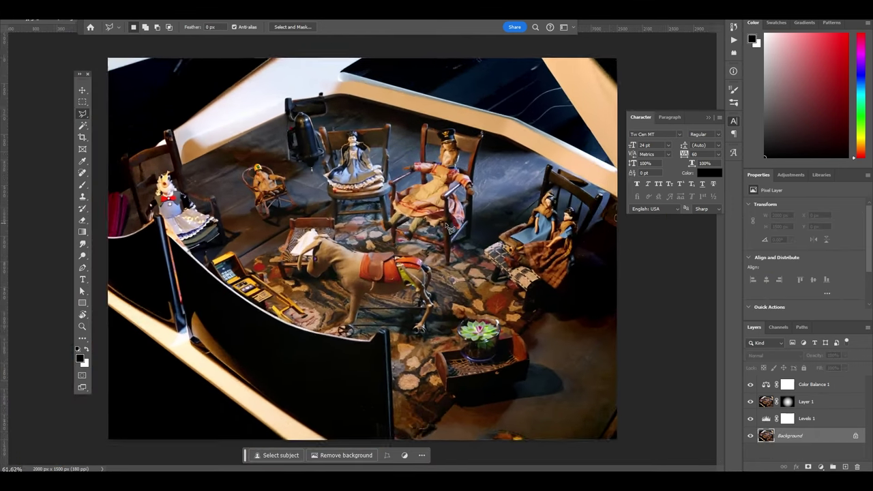
scroll(450, 228, "up", 2)
scroll(430, 214, "down", 3)
scroll(409, 205, "up", 2)
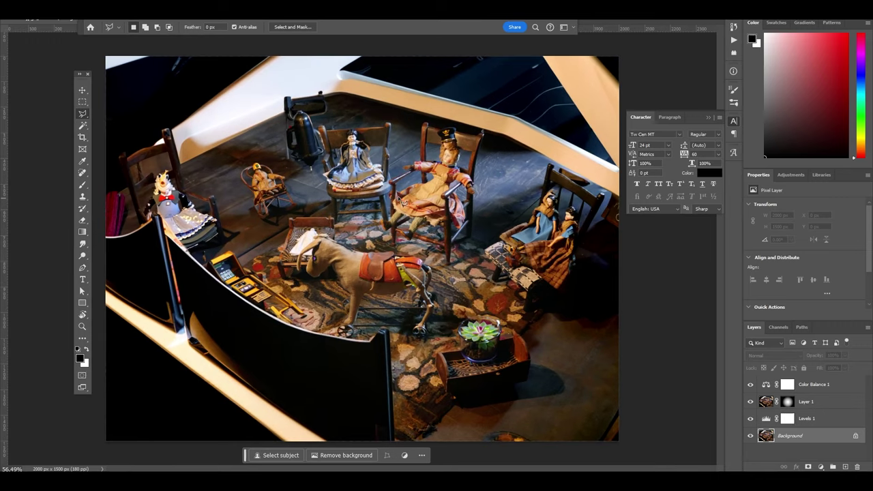
left_click(788, 386)
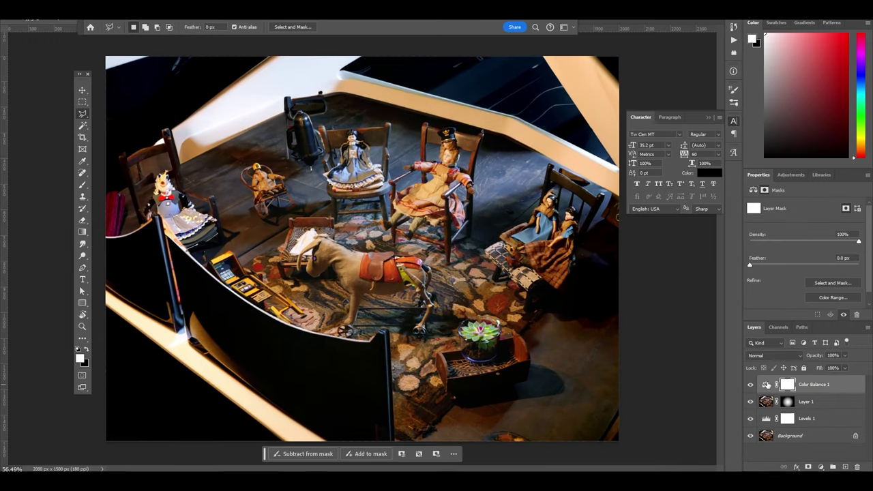
left_click(766, 384)
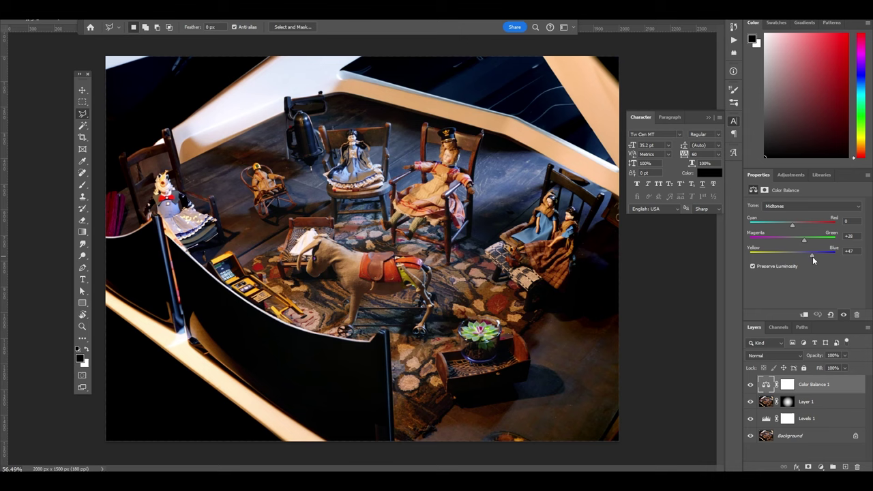
left_click_drag(805, 240, 802, 238)
scroll(440, 230, "up", 2)
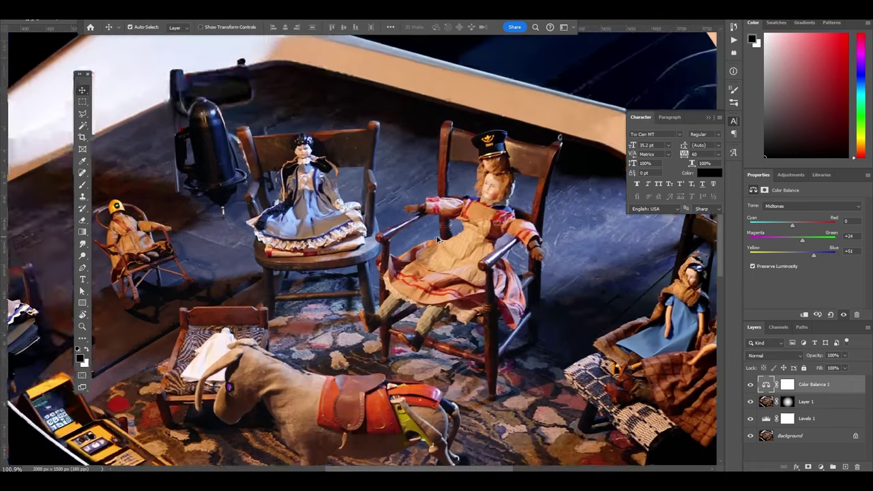
scroll(423, 204, "down", 5)
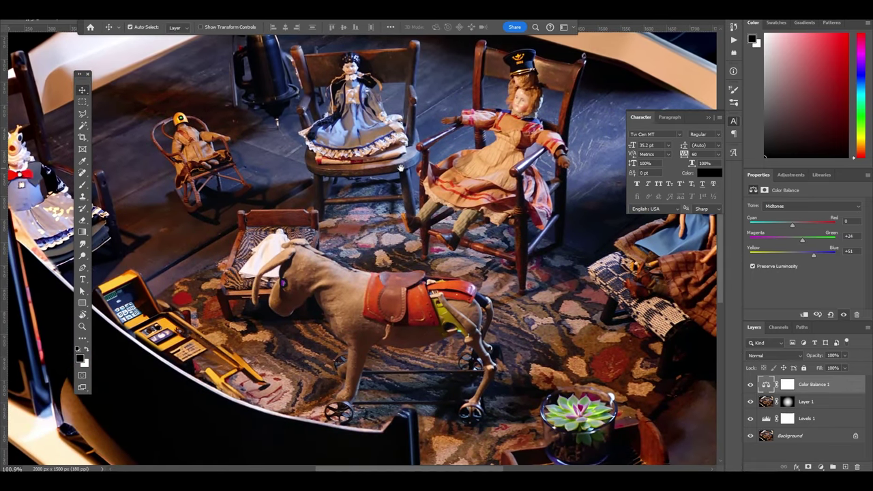
mouse_move(401, 167)
left_mouse_down()
mouse_move(440, 72)
mouse_move(428, 286)
left_mouse_up()
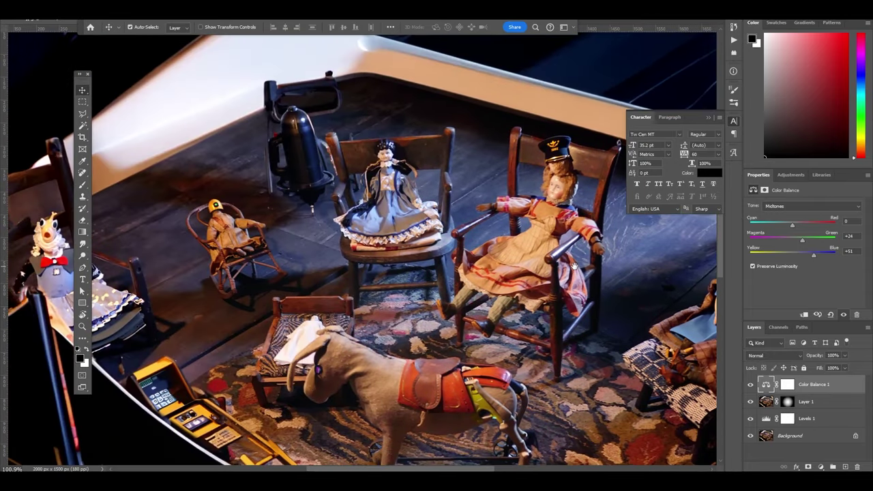
left_click_drag(427, 286, 575, 240)
scroll(462, 253, "up", 1)
scroll(462, 253, "up", 1)
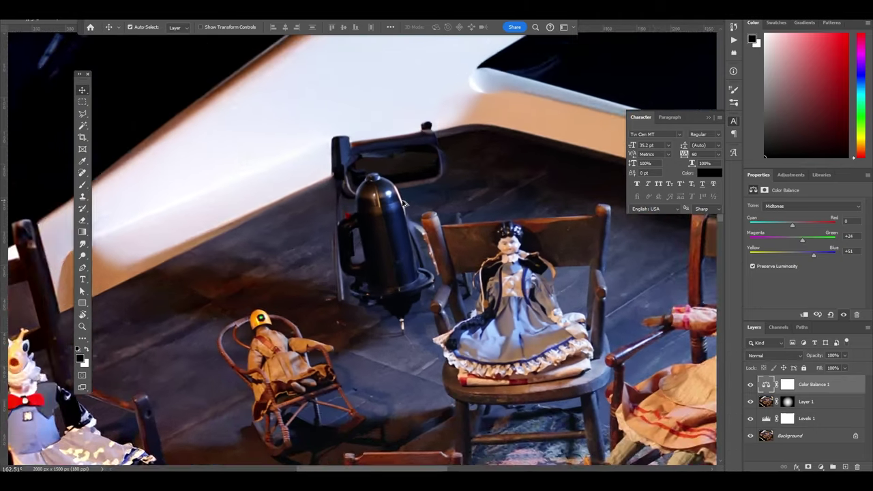
scroll(462, 252, "up", 1)
scroll(457, 232, "down", 1)
scroll(450, 211, "down", 1)
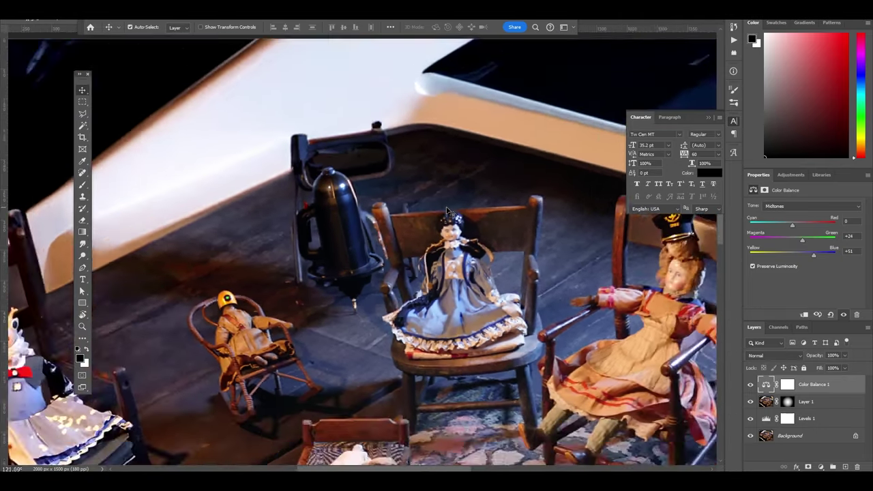
scroll(451, 212, "down", 1)
left_click_drag(530, 214, 444, 179)
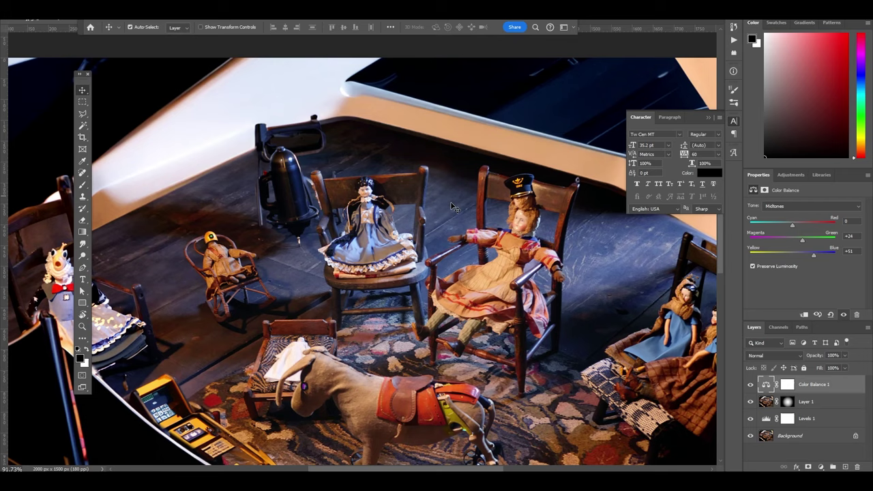
scroll(456, 212, "up", 1)
scroll(451, 273, "up", 1)
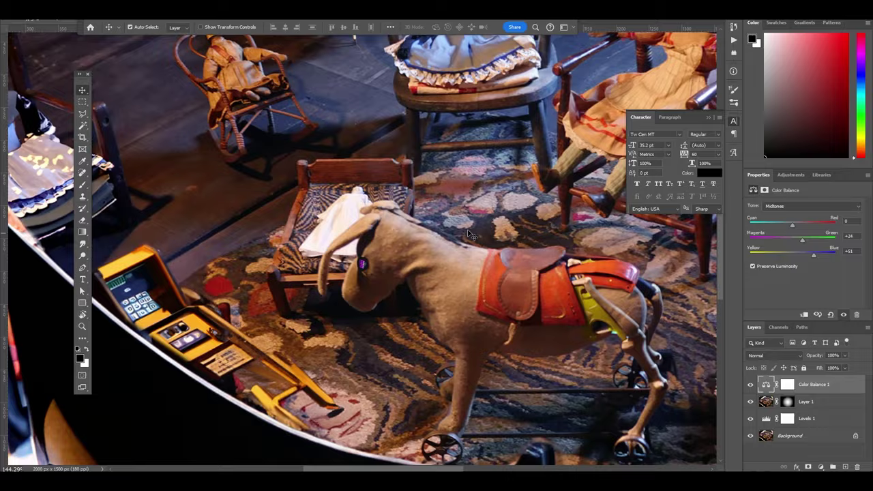
key("ctrl+0")
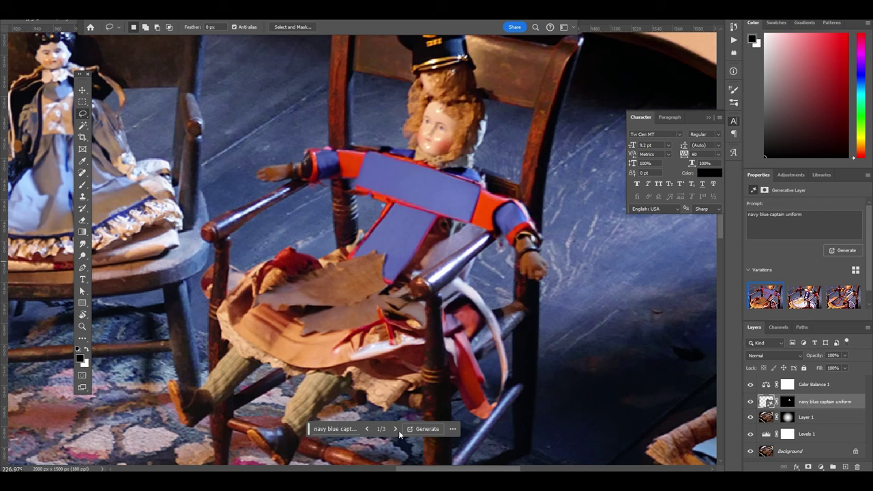
Cycle through the three navy blue captain uniform variations on the centre-chair doll
left_click(395, 429)
left_click(395, 429)
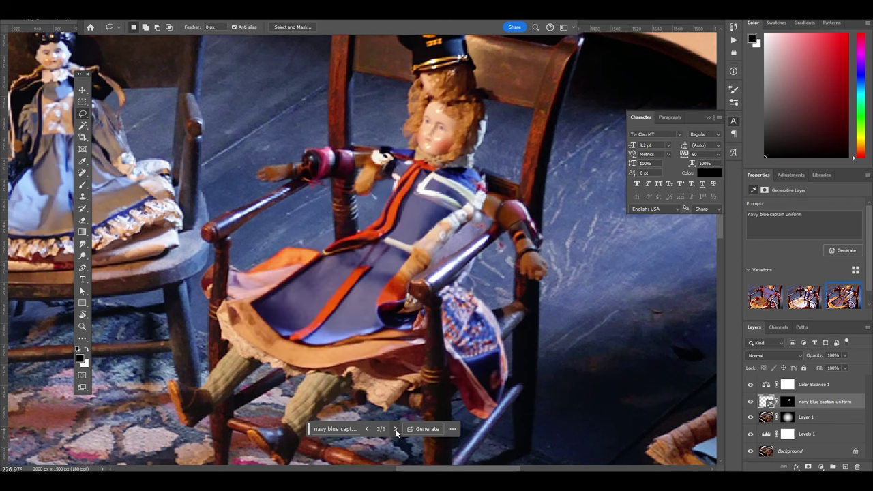
left_click(368, 430)
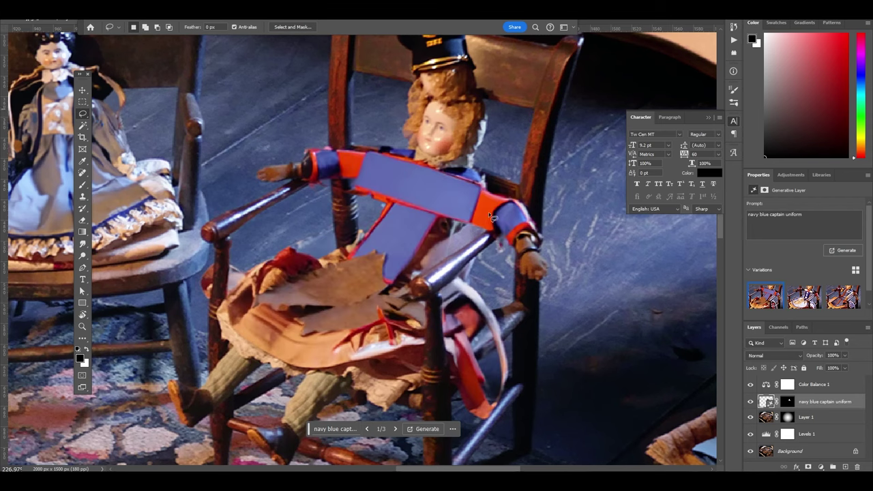
scroll(488, 212, "down", 5)
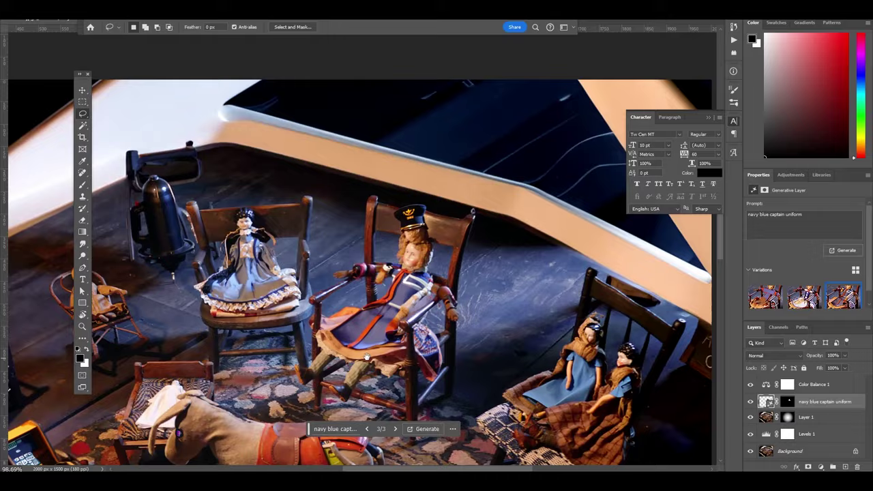
left_click_drag(366, 357, 484, 250)
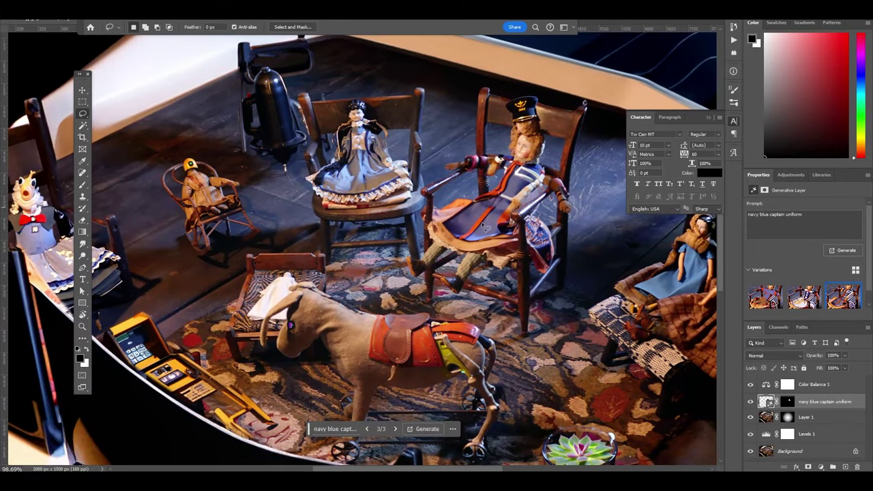
Merge Down the navy captain uniform layer, bringing up the apply-mask prompt
scroll(303, 211, "down", 3)
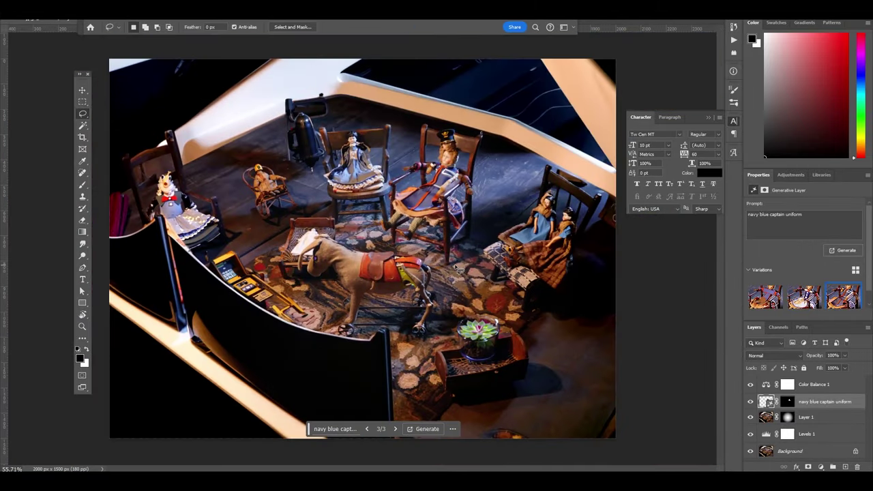
scroll(429, 208, "up", 3)
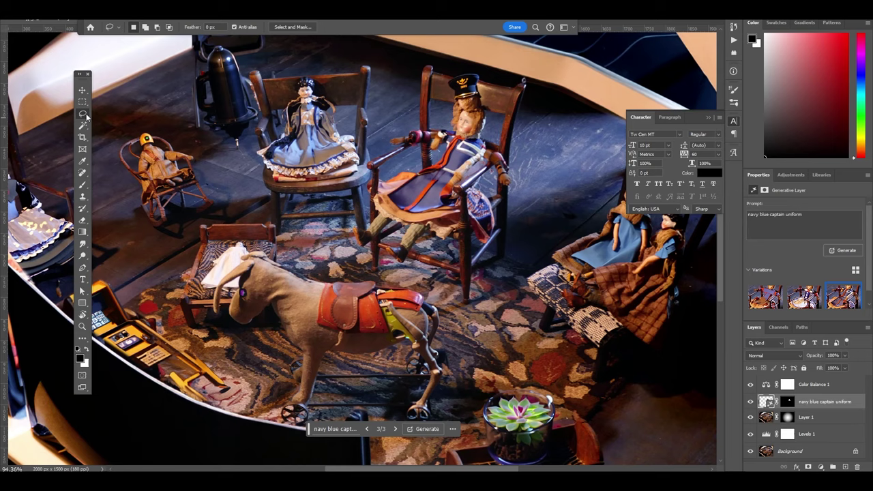
left_click_drag(442, 89, 387, 279)
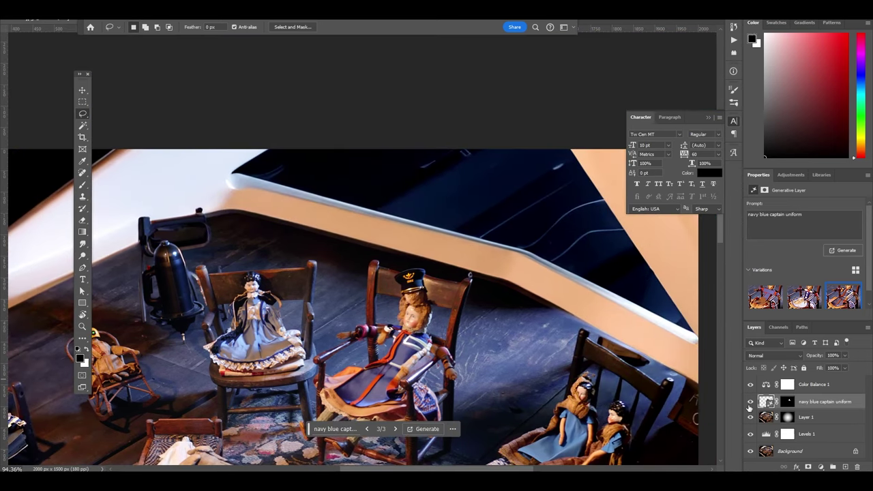
left_click(762, 417)
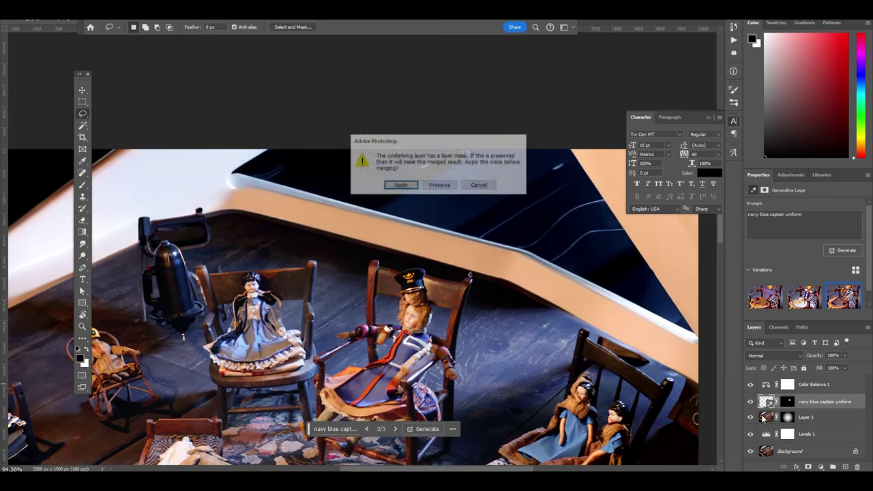